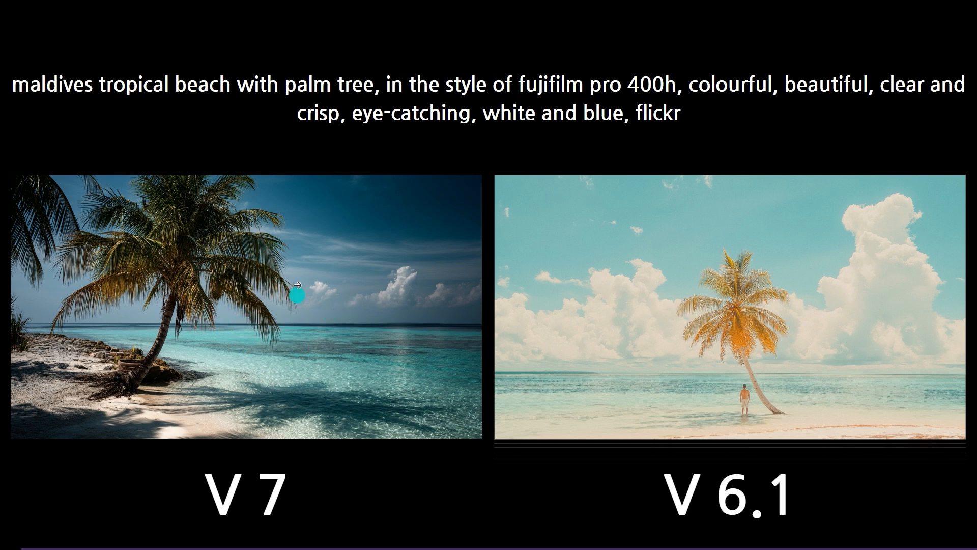
{"action": "left_click", "coordinate": [277, 299]}
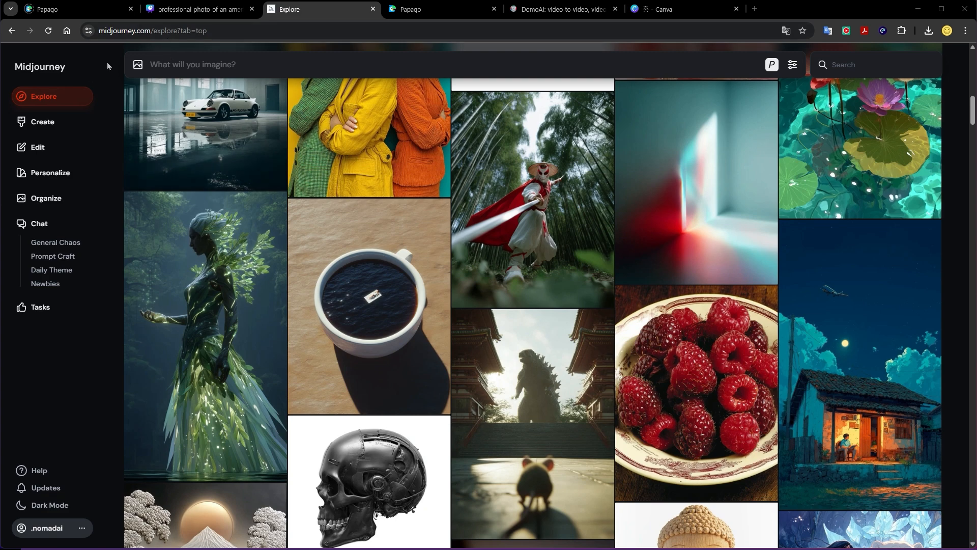
Go to the Create page and set the image generation model to version 7
{"action": "left_click", "coordinate": [56, 131]}
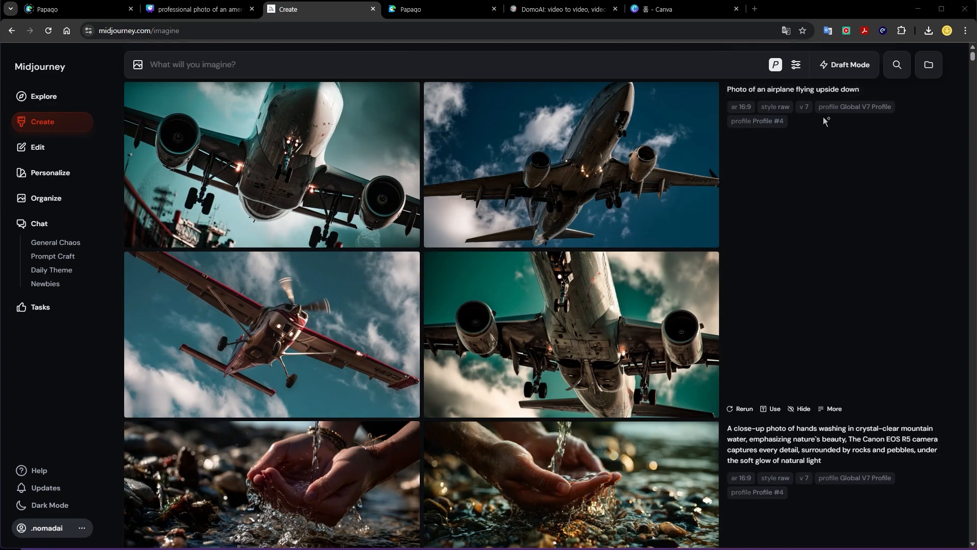
{"action": "left_click", "coordinate": [796, 65]}
{"action": "left_click", "coordinate": [910, 162]}
{"action": "left_click", "coordinate": [883, 204]}
{"action": "left_click", "coordinate": [911, 163]}
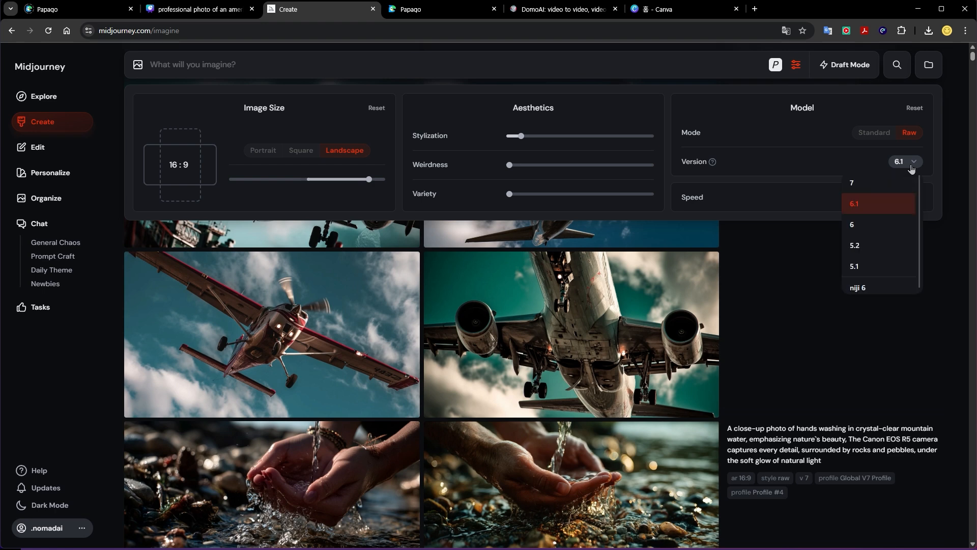
{"action": "left_click", "coordinate": [887, 185]}
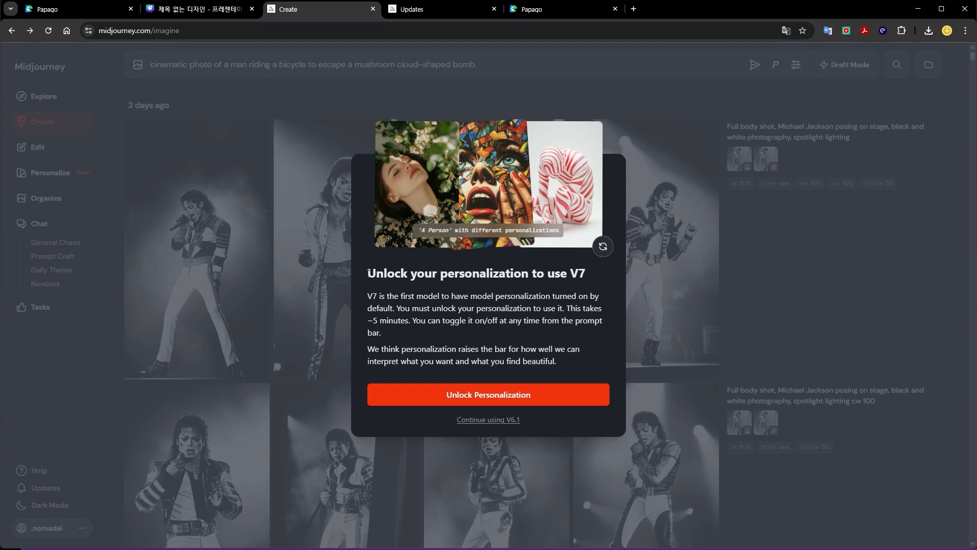
Translate the text of the V7 personalization notice into Korean with Google Translate and close the translation
{"action": "left_click_drag", "start_coordinate": [368, 273], "coordinate": [558, 363]}
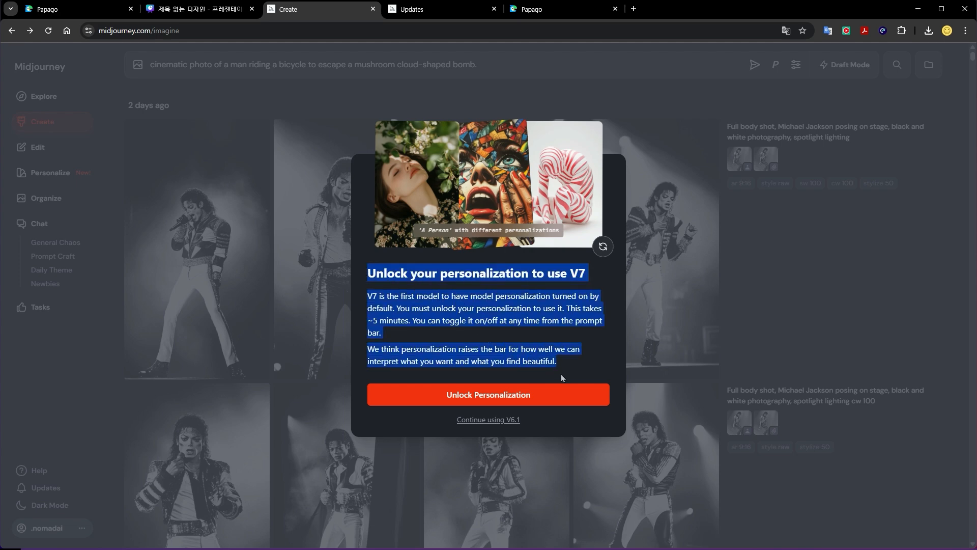
{"action": "left_click", "coordinate": [828, 30]}
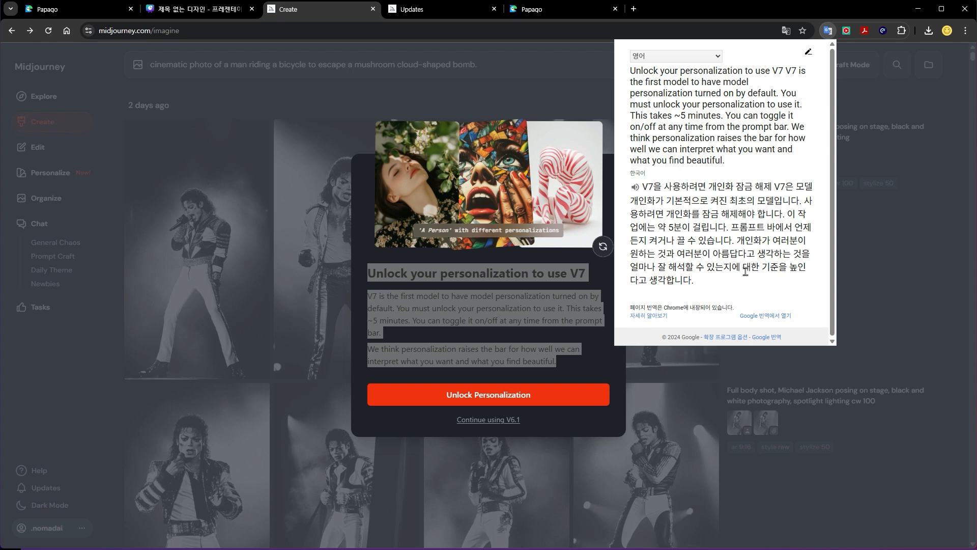
{"action": "left_click", "coordinate": [848, 208]}
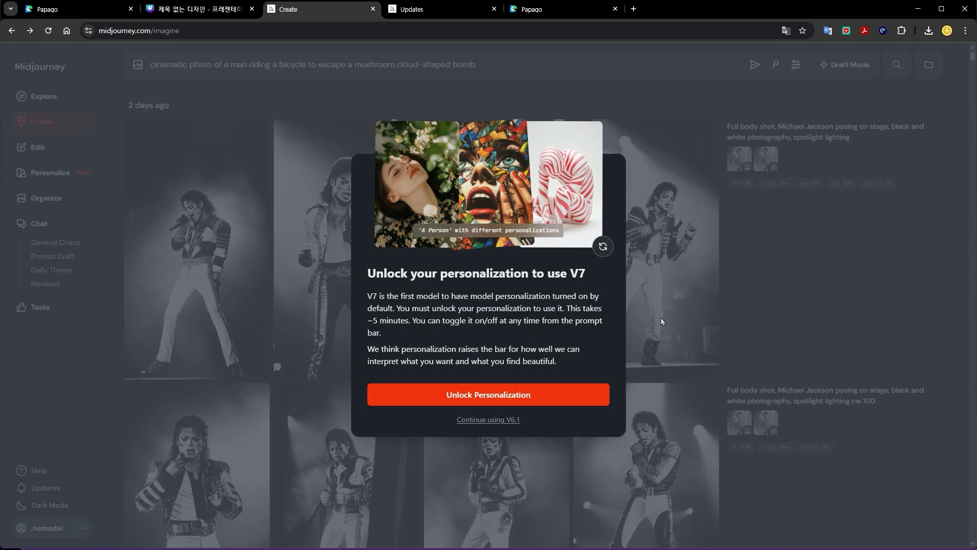
View the middle personalization sample image at full size, close it, and cycle the sample images in the notice
{"action": "left_click", "coordinate": [478, 204]}
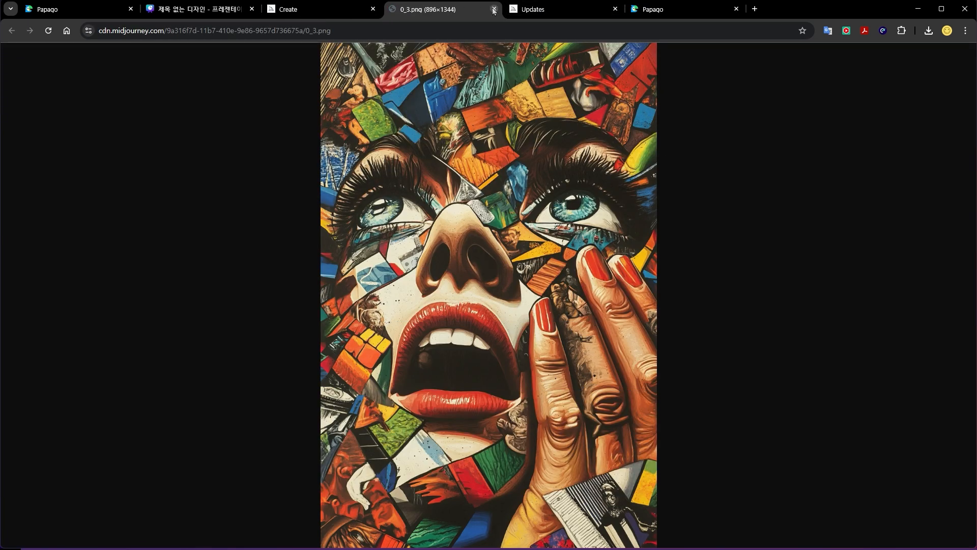
{"action": "left_click", "coordinate": [494, 9]}
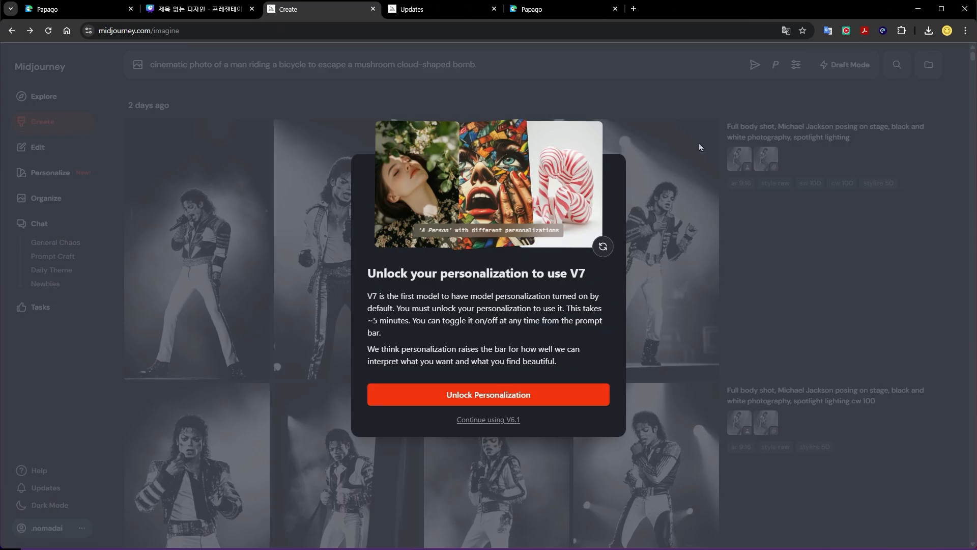
{"action": "left_click", "coordinate": [603, 246]}
Start unlocking personalization and rate image pairs for the Global V7 Profile by choosing the preferred image in each
{"action": "left_click", "coordinate": [488, 394]}
{"action": "left_click", "coordinate": [427, 318]}
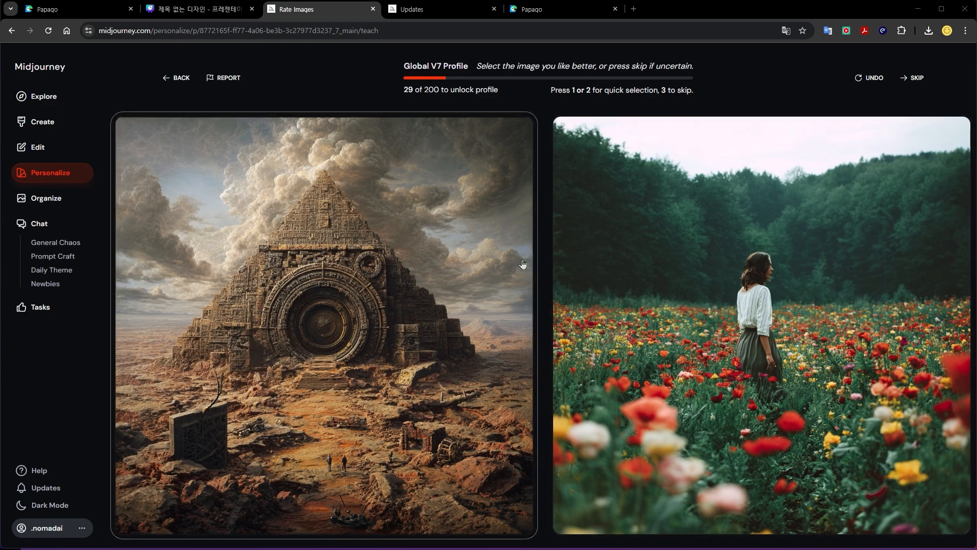
{"action": "left_click", "coordinate": [626, 324]}
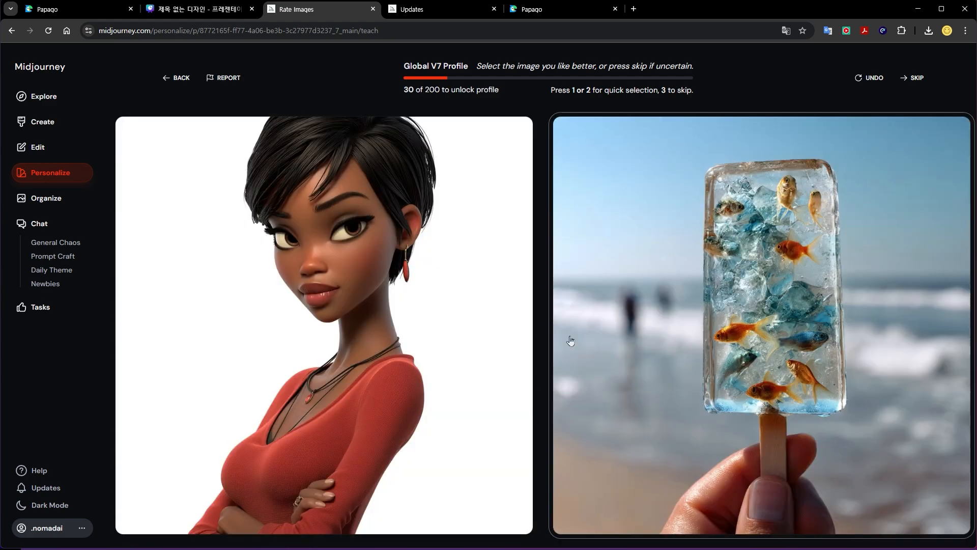
{"action": "left_click", "coordinate": [662, 342]}
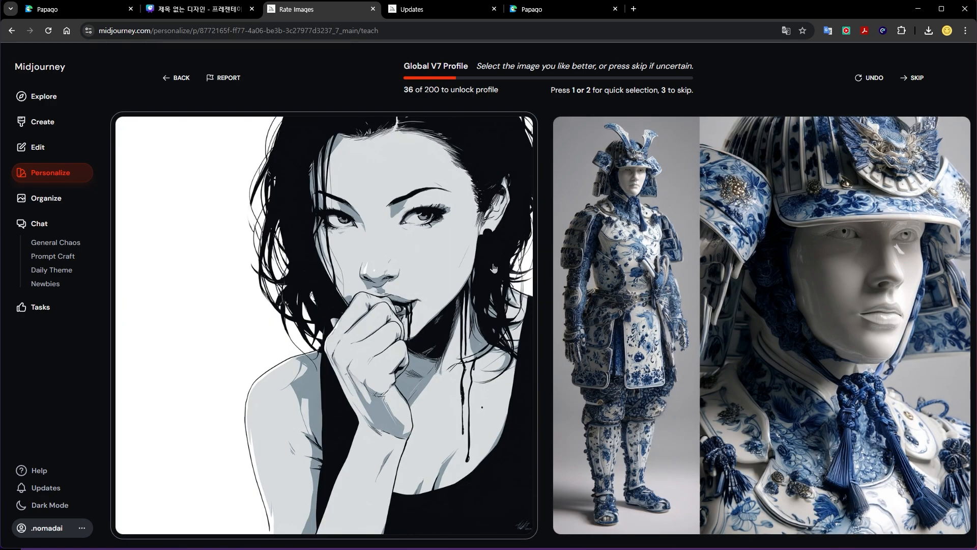
{"action": "left_click", "coordinate": [448, 262]}
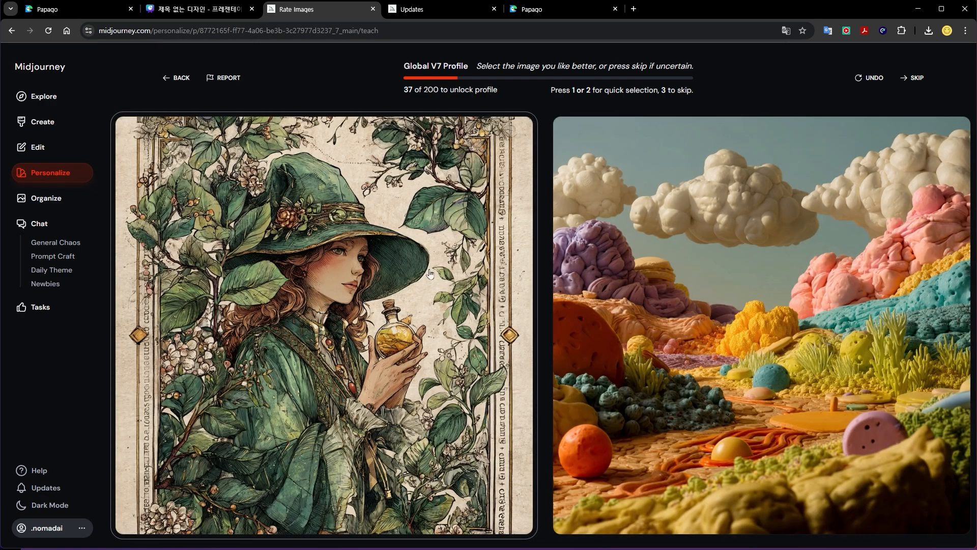
{"action": "left_click", "coordinate": [454, 281]}
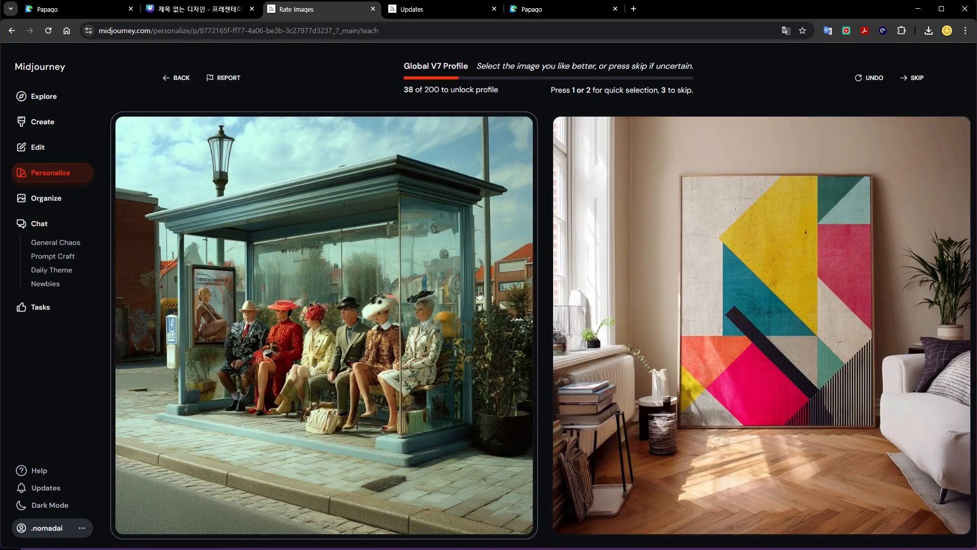
{"action": "left_click", "coordinate": [723, 280]}
{"action": "left_click", "coordinate": [687, 282]}
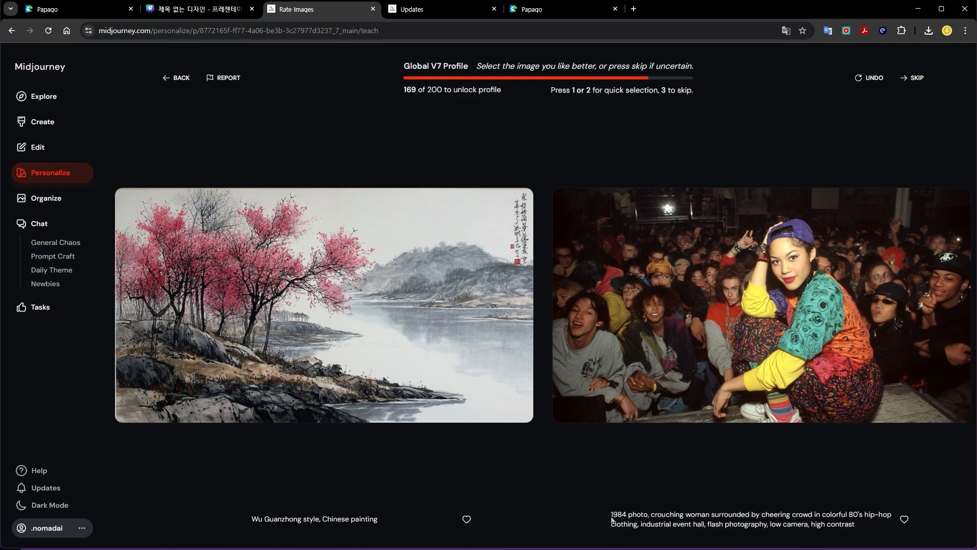
Highlight the prompt under the 1984 hip-hop crowd photo to examine its wording
{"action": "left_click_drag", "start_coordinate": [611, 518], "coordinate": [859, 528]}
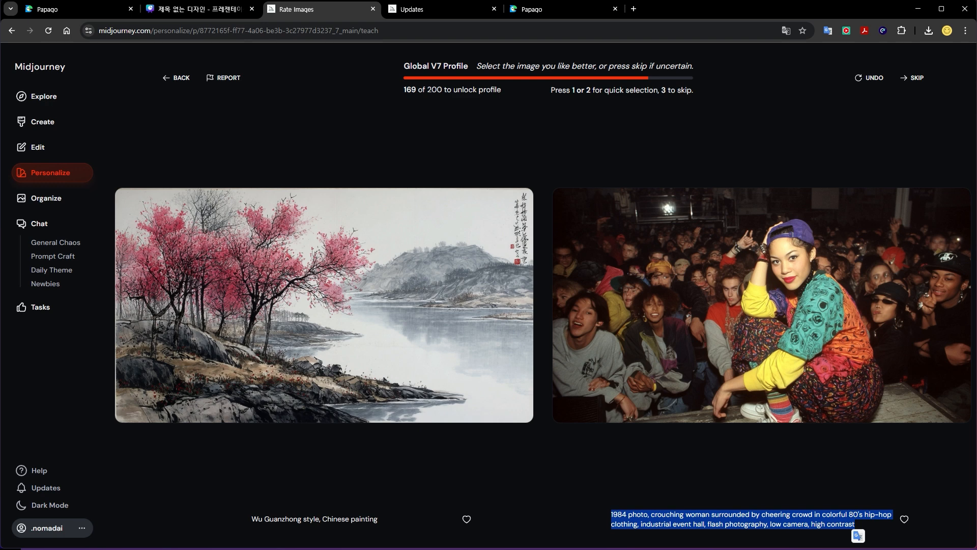
{"action": "key", "text": "alt+Tab"}
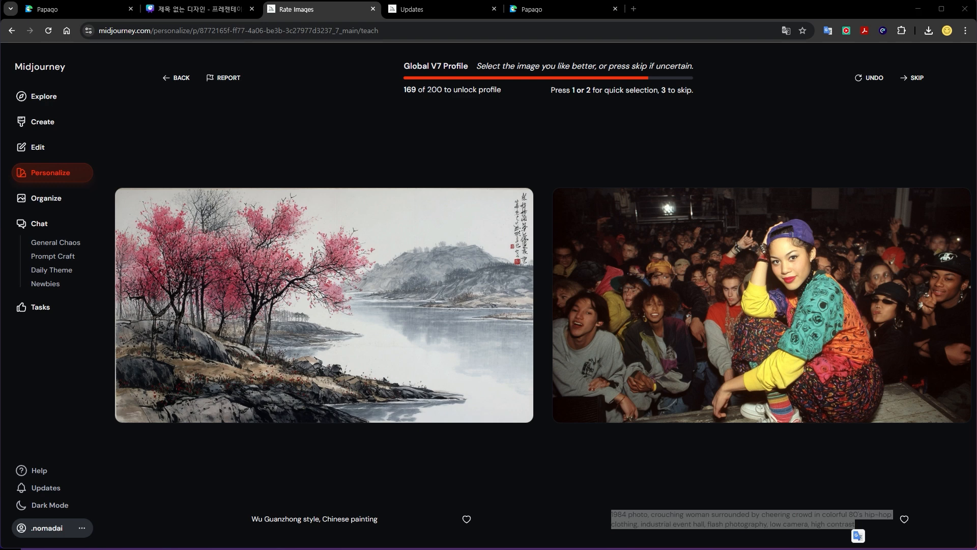
{"action": "key", "text": "alt+Tab"}
{"action": "left_click", "coordinate": [844, 516]}
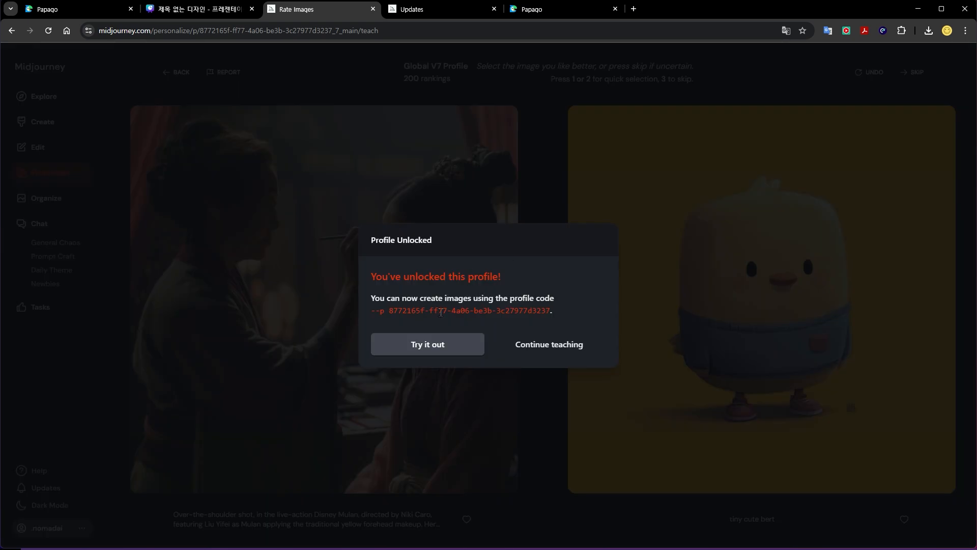
Try out the unlocked profile and turn personalization on for prompts with the Global V7 Profile
{"action": "left_click", "coordinate": [454, 348]}
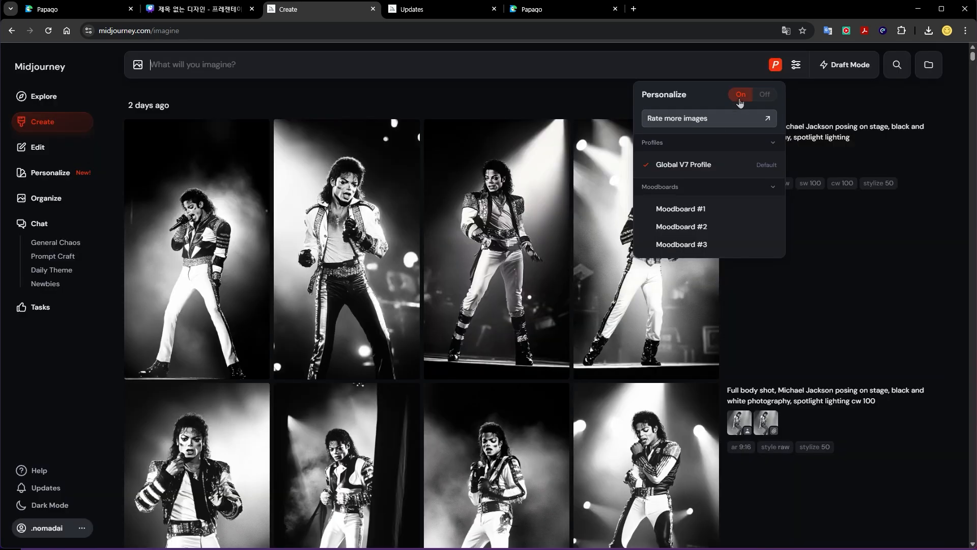
{"action": "left_click", "coordinate": [775, 65]}
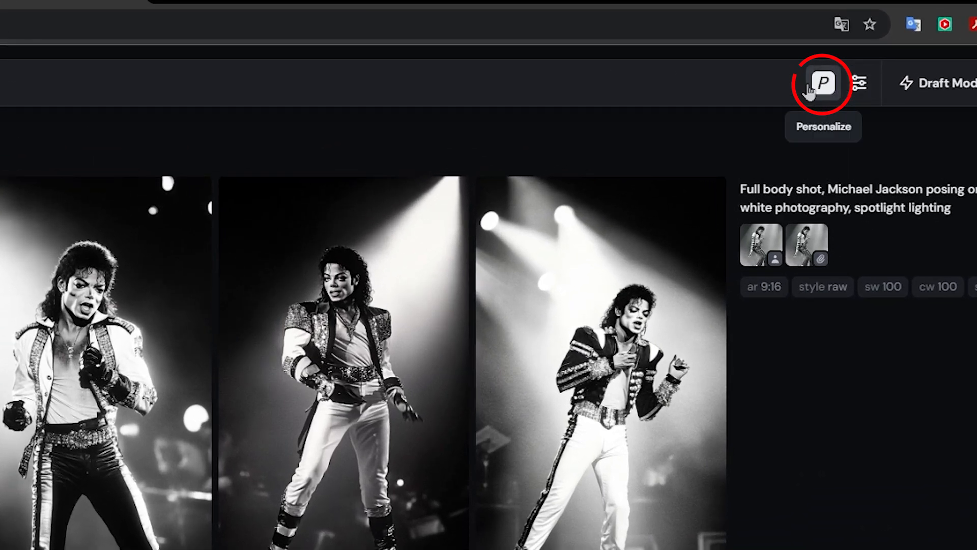
{"action": "left_click", "coordinate": [820, 90]}
{"action": "left_click", "coordinate": [811, 136]}
{"action": "left_click", "coordinate": [774, 136]}
{"action": "left_click", "coordinate": [810, 136]}
{"action": "left_click", "coordinate": [764, 136]}
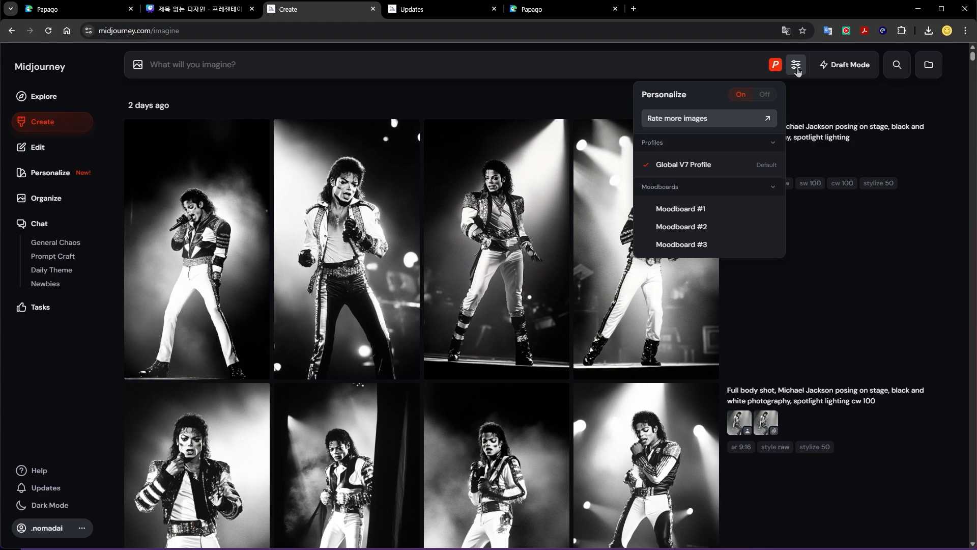
Turn on Draft Mode and begin using it from its welcome message
{"action": "left_click", "coordinate": [849, 65]}
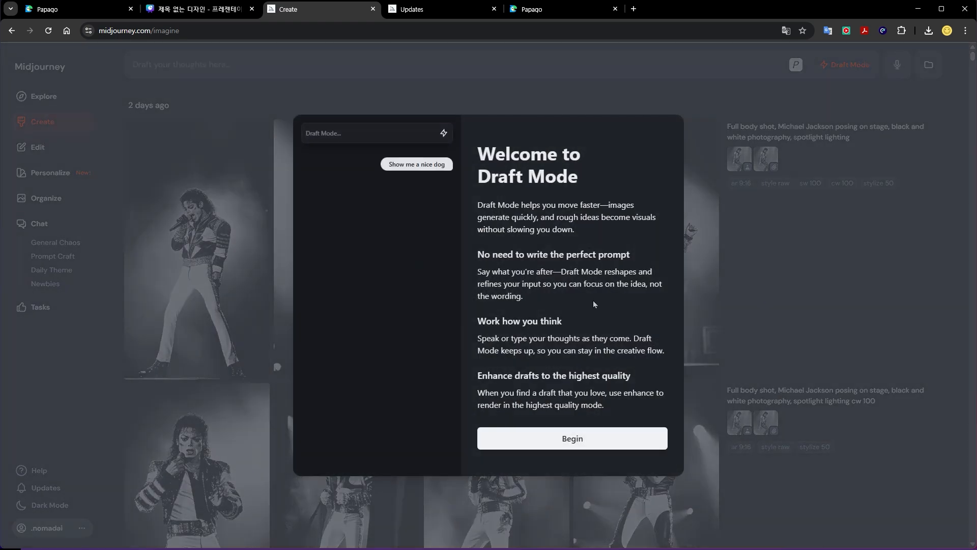
{"action": "left_click", "coordinate": [563, 450]}
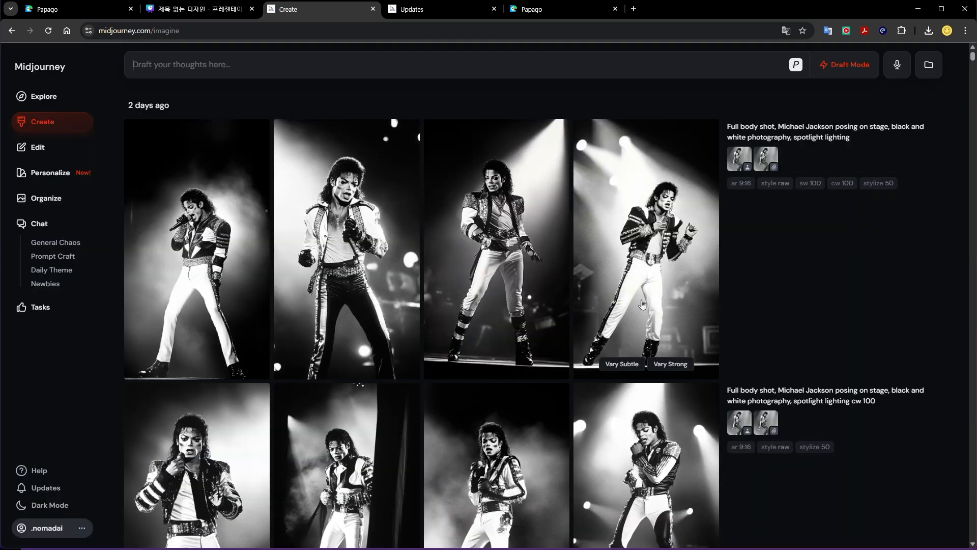
Switch to Papago and enter the Korean text "시네마틱 포토, 버섯 구름모양의 폭탄을 비해 자전거를 타고 도망치는 남자 사진." for English translation
{"action": "left_click", "coordinate": [544, 9]}
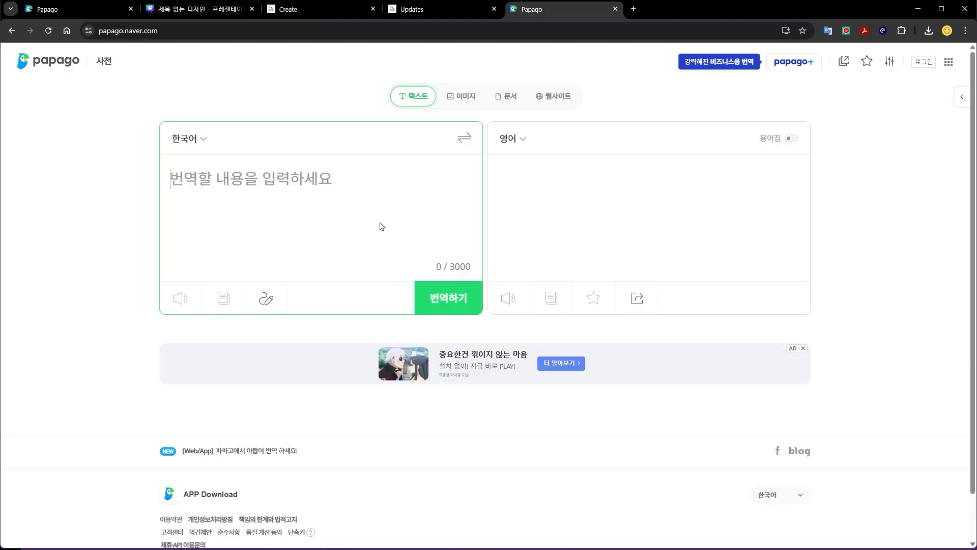
{"action": "type", "text": "시네마틱 포토, 버섯 구름모양의 폭탄을 비해 "}
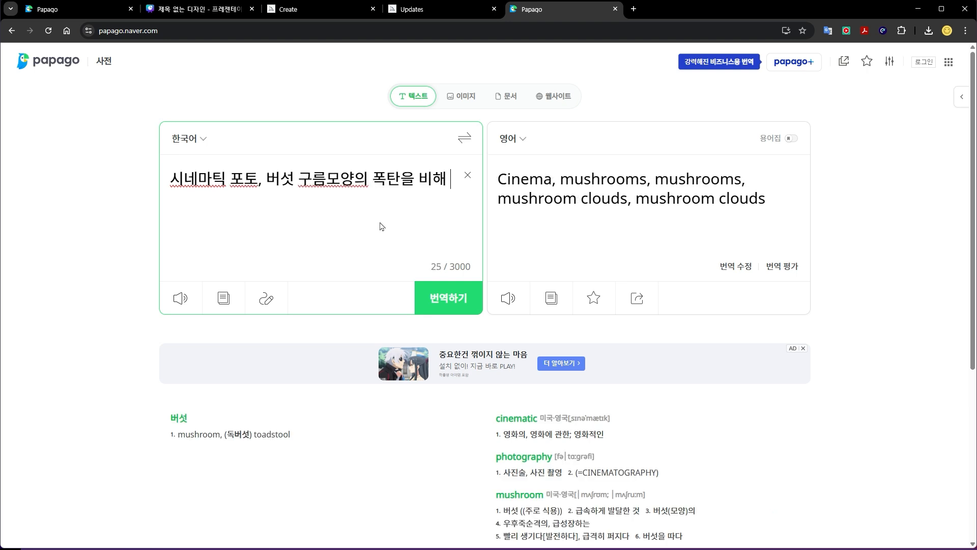
{"action": "type", "text": "자전거를 타고 도망치는 남자 사진"}
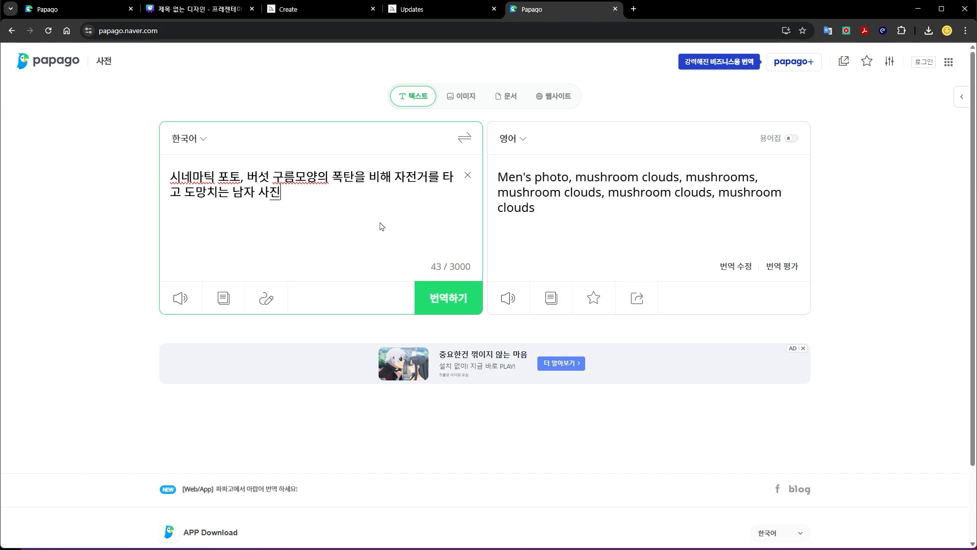
{"action": "type", "text": "."}
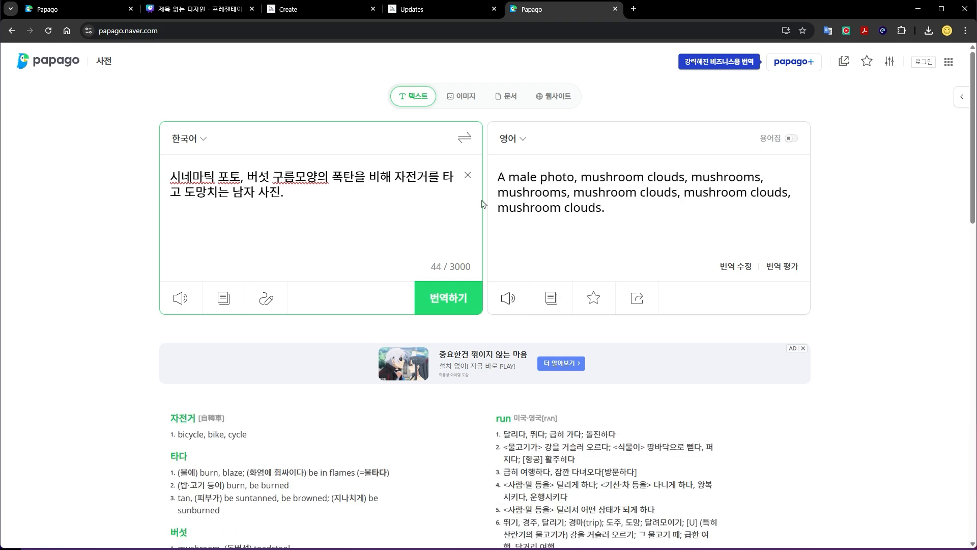
Copy the English translation and submit it as a Draft Mode prompt in Midjourney
{"action": "triple_click", "coordinate": [571, 195]}
{"action": "key", "text": "ctrl+c"}
{"action": "left_click", "coordinate": [357, 10]}
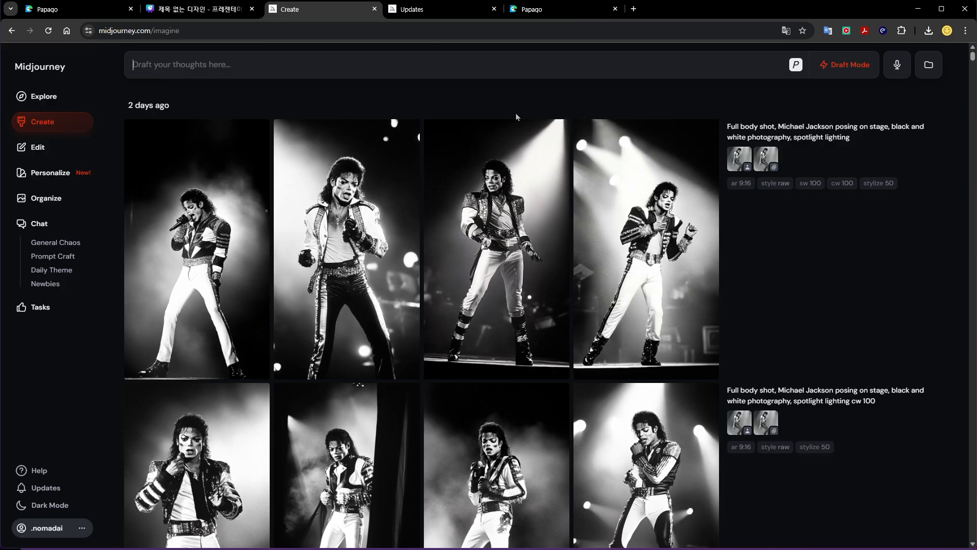
{"action": "key", "text": "ctrl+v"}
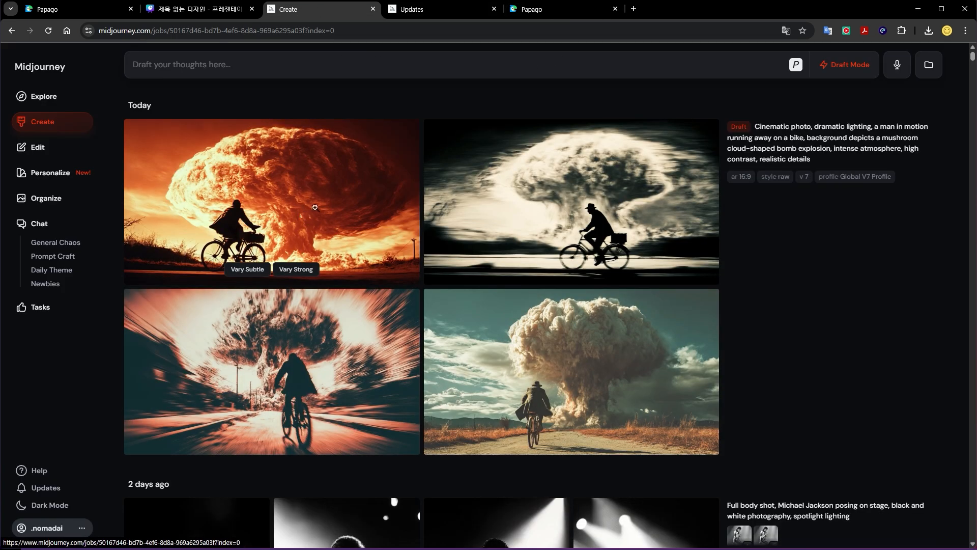
View each of the four generated mushroom-cloud cyclist drafts at full size
{"action": "left_click", "coordinate": [285, 219]}
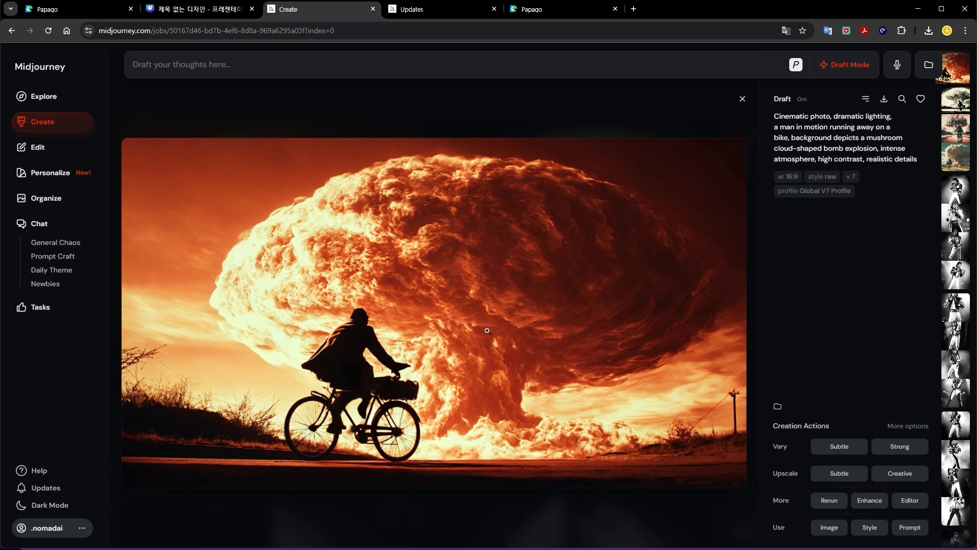
{"action": "key", "text": "Right"}
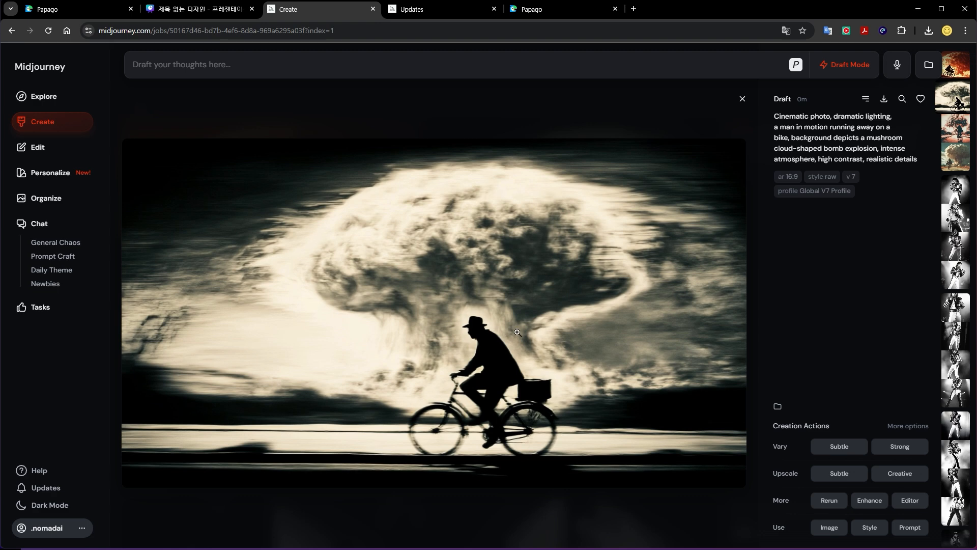
{"action": "key", "text": "Right"}
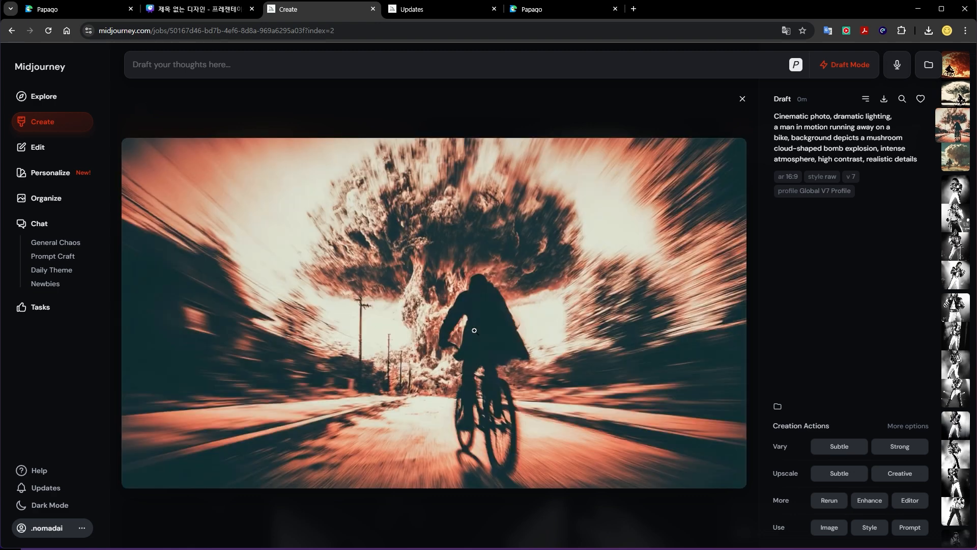
{"action": "key", "text": "Right"}
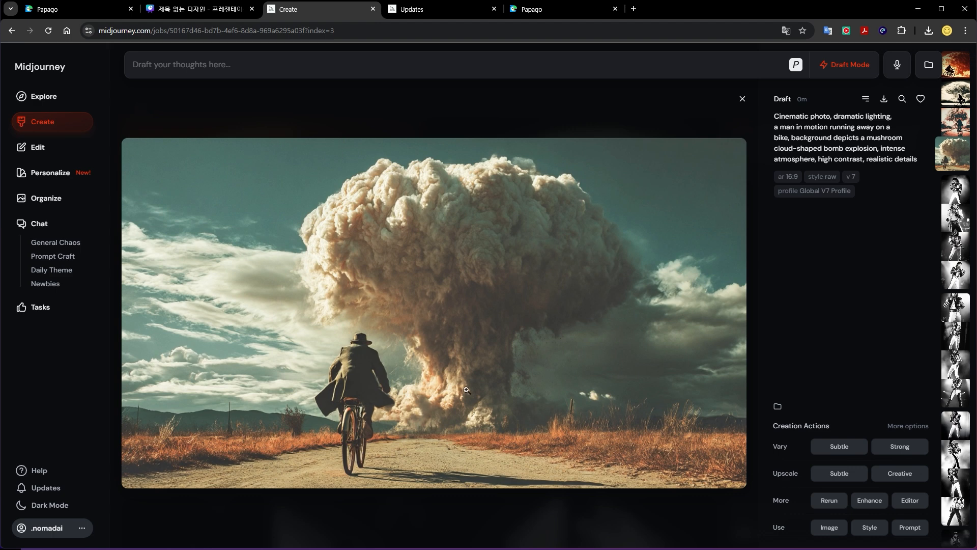
Load the fourth draft's expanded prompt into the prompt bar and copy its full text
{"action": "left_click", "coordinate": [883, 160]}
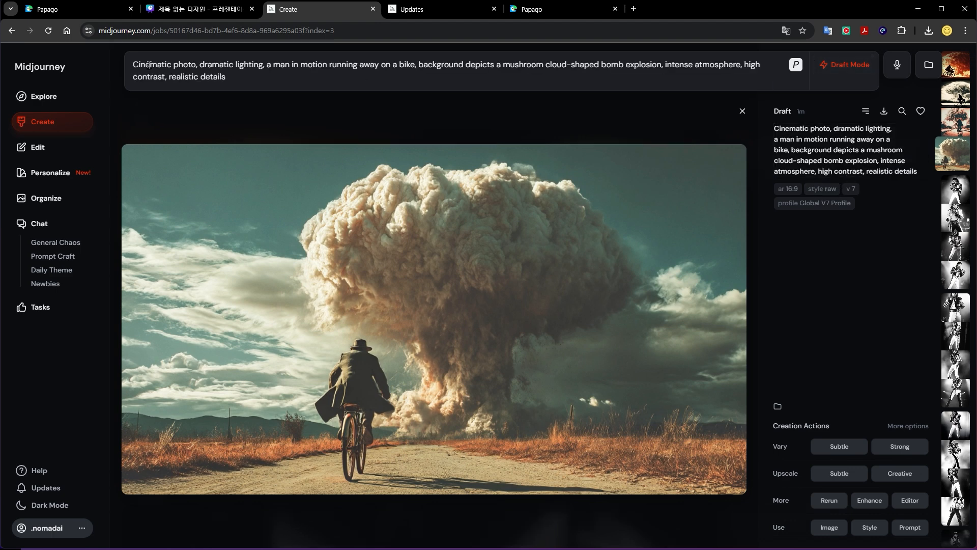
{"action": "left_click_drag", "start_coordinate": [126, 61], "coordinate": [236, 94]}
{"action": "key", "text": "ctrl+c"}
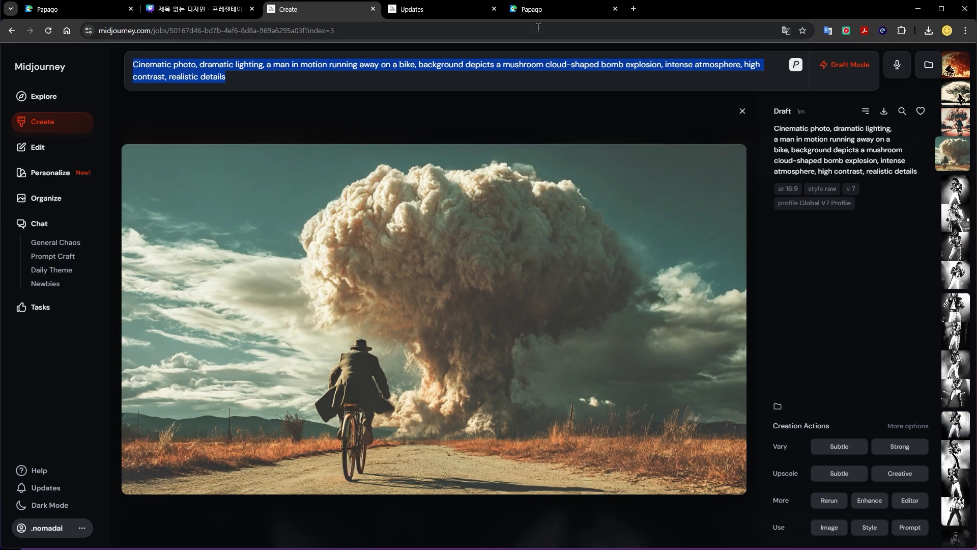
Switch to Papago and replace the source text with the copied expanded prompt to translate it into Korean
{"action": "left_click", "coordinate": [548, 11]}
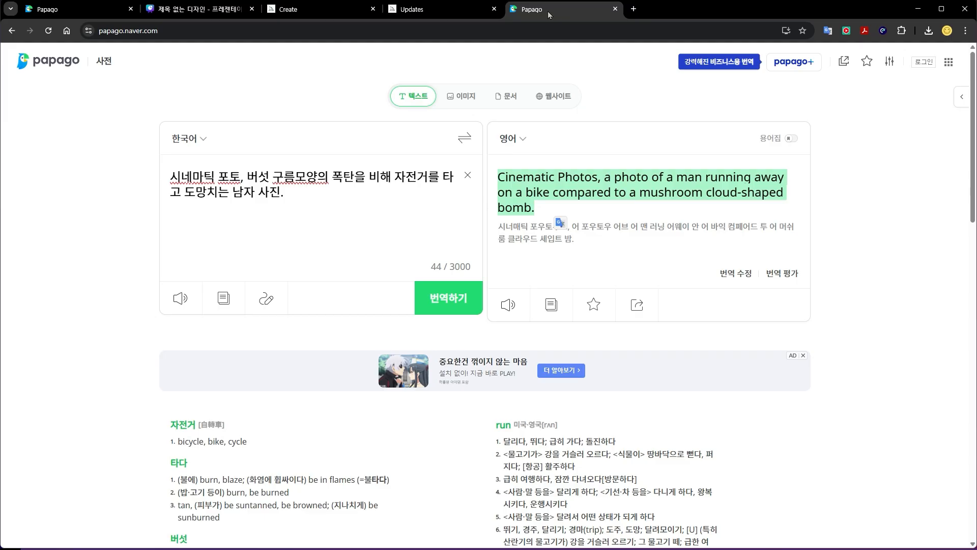
{"action": "left_click", "coordinate": [467, 172]}
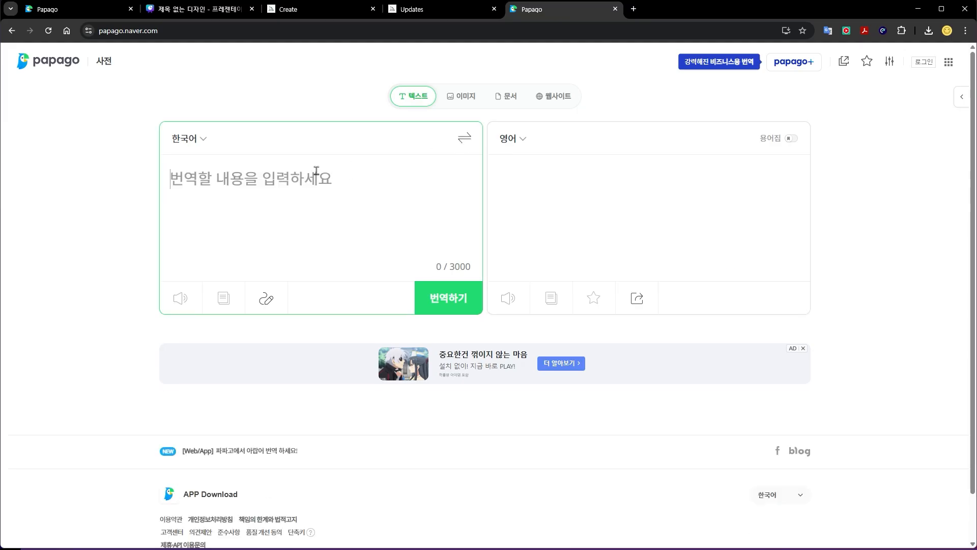
{"action": "key", "text": "ctrl+v"}
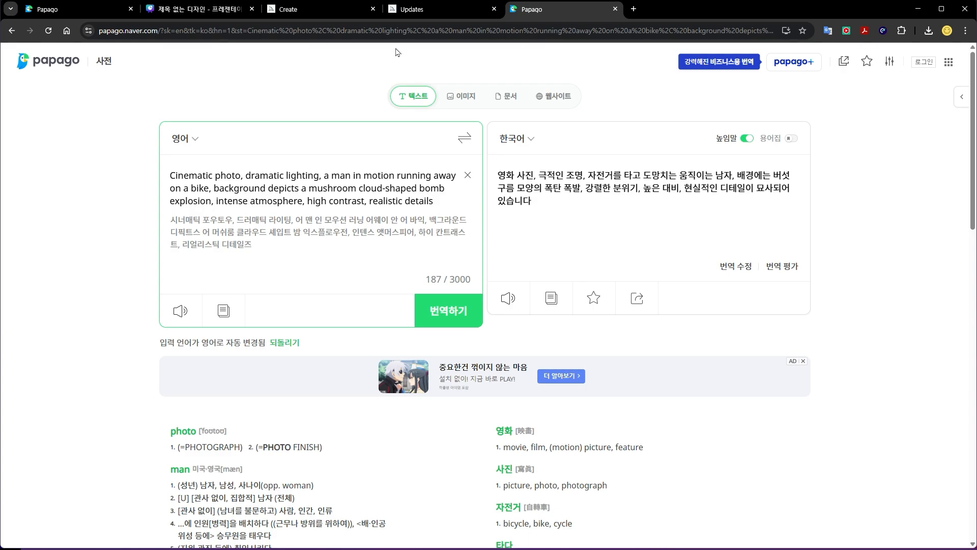
Return to Midjourney, replace the prompt with "adding cows running away together riding man" and submit it in Draft Mode
{"action": "left_click", "coordinate": [301, 15]}
{"action": "left_click", "coordinate": [226, 77]}
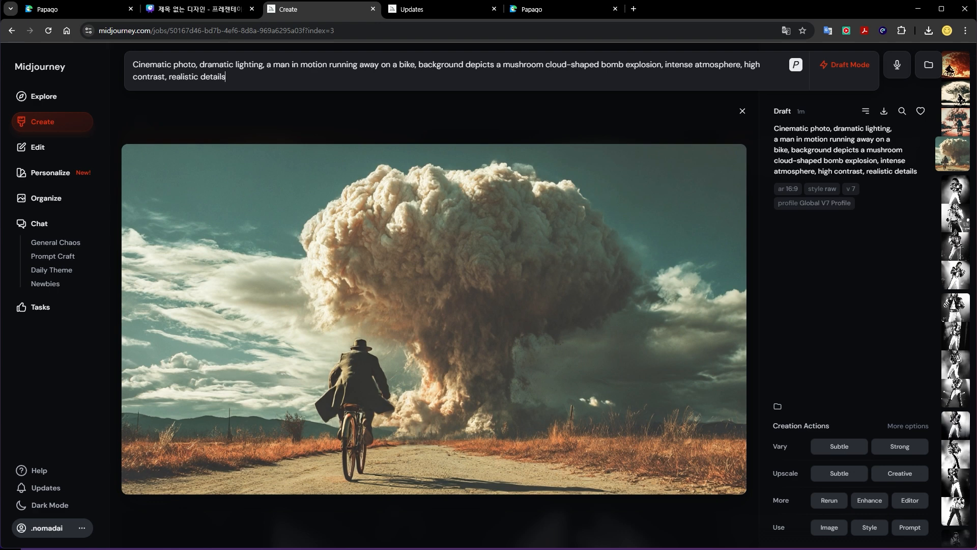
{"action": "key", "text": "ctrl+a"}
{"action": "type", "text": "adding cows running away together riding man"}
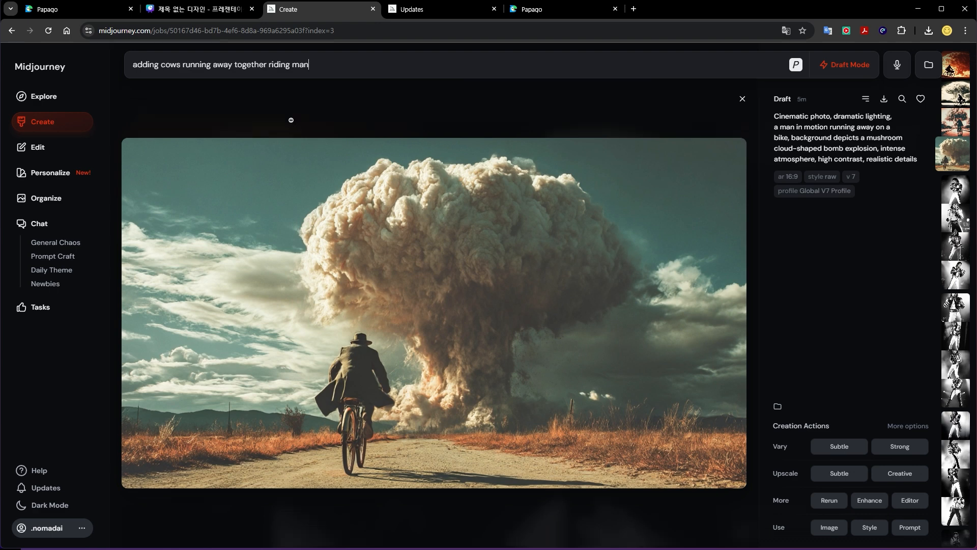
{"action": "left_click_drag", "start_coordinate": [324, 59], "coordinate": [134, 72]}
{"action": "left_click", "coordinate": [324, 64]}
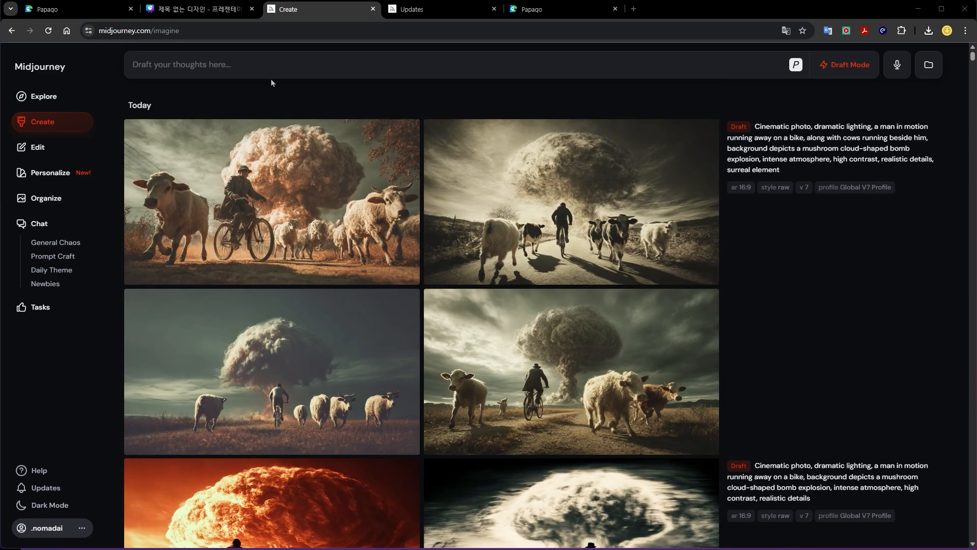
Submit the Draft Mode prompt "styling the image in a Ghibli's studio style" to restyle the cyclist-and-cows images
{"action": "left_click", "coordinate": [250, 68]}
{"action": "type", "text": "styling the image in a Ghibli's studio style"}
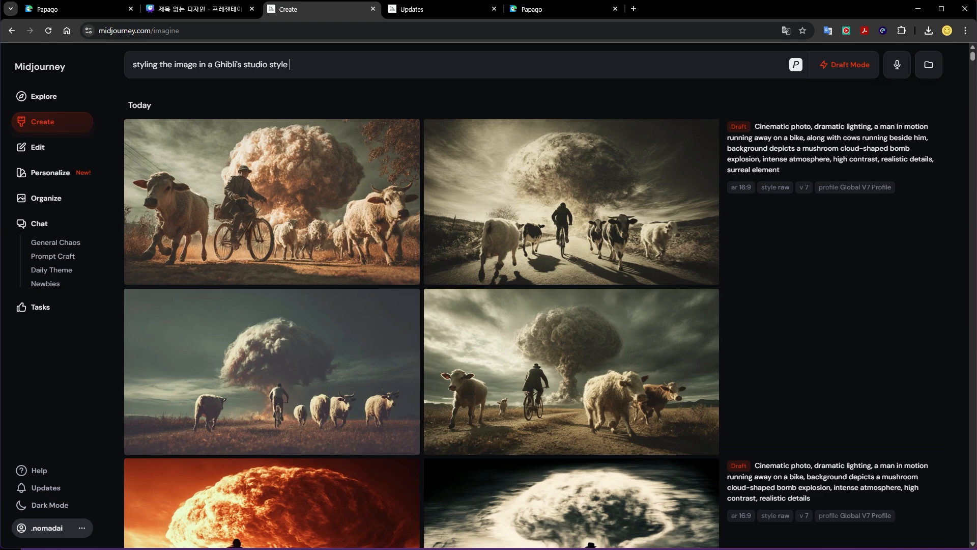
{"action": "key", "text": "Return"}
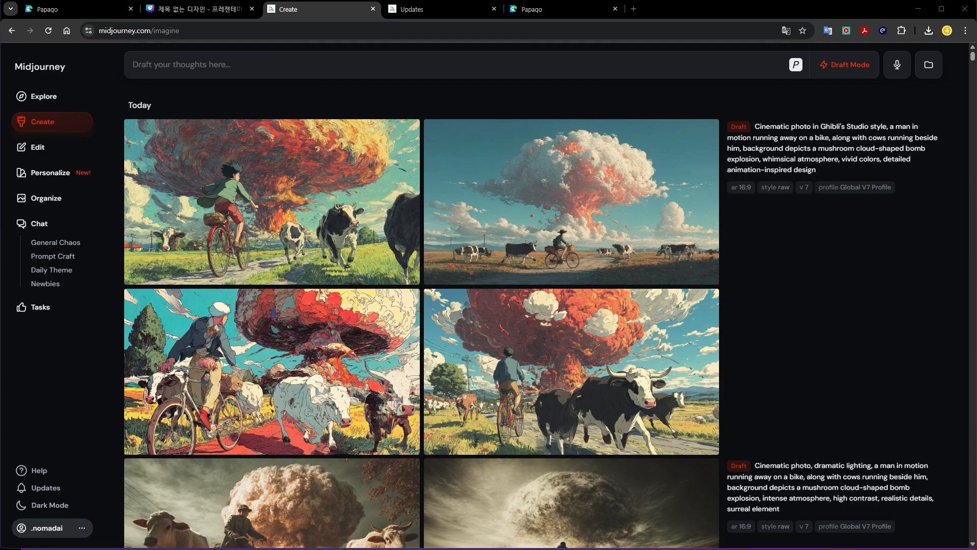
Enter the profile code in the prompt bar, then go to the personalization page and try to delete the Global V7 Profile
{"action": "type", "text": "--p 8772165f-ff77-4a06-be3b-3c27977d3237"}
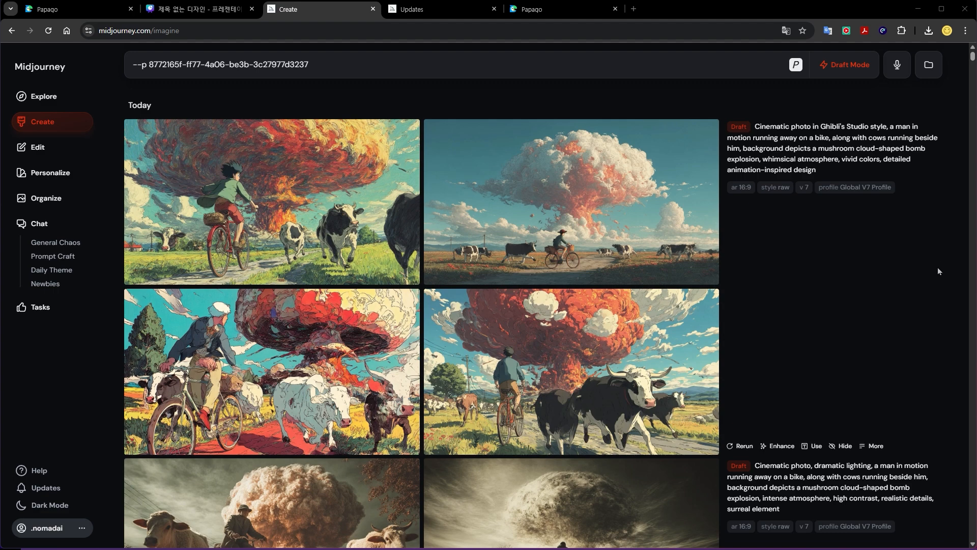
{"action": "left_click", "coordinate": [53, 176]}
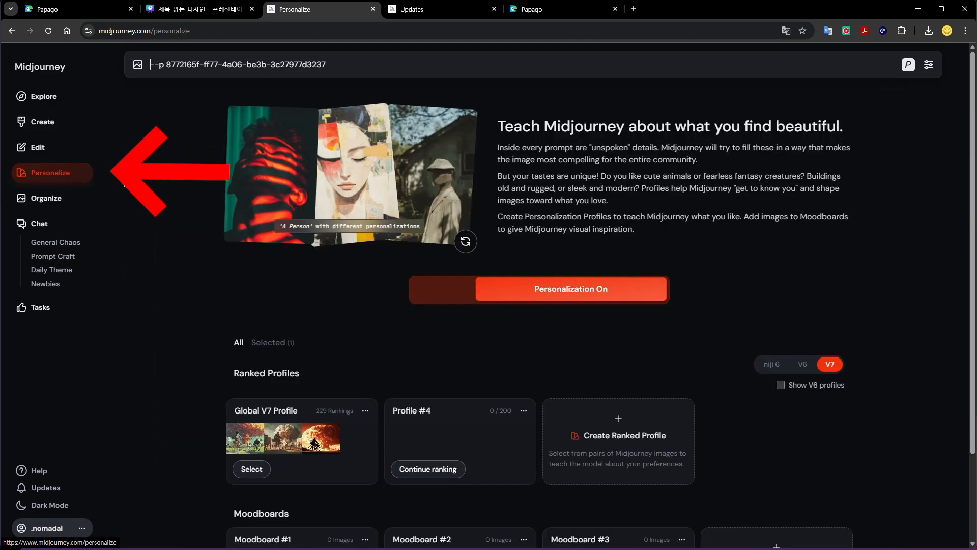
{"action": "left_click", "coordinate": [366, 413]}
{"action": "left_click", "coordinate": [348, 482]}
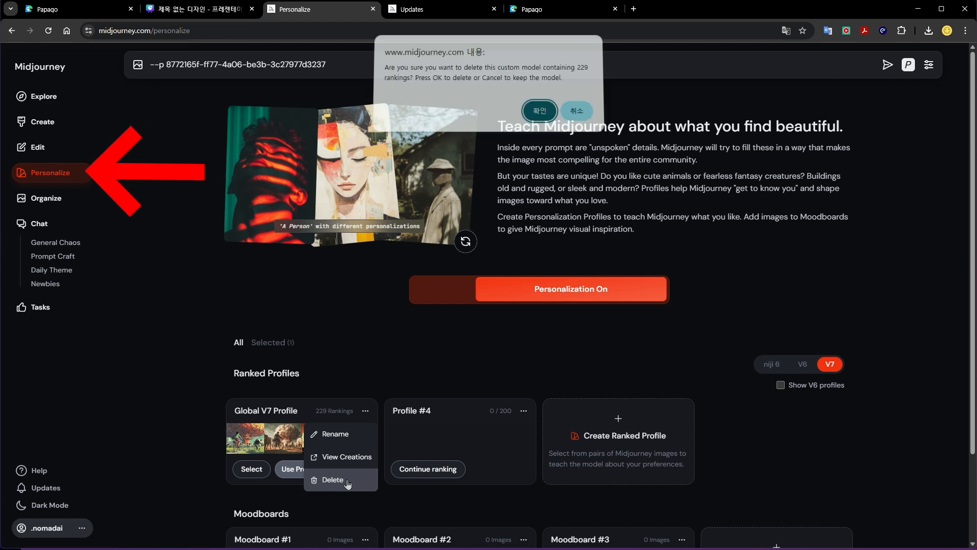
{"action": "key", "text": "Return"}
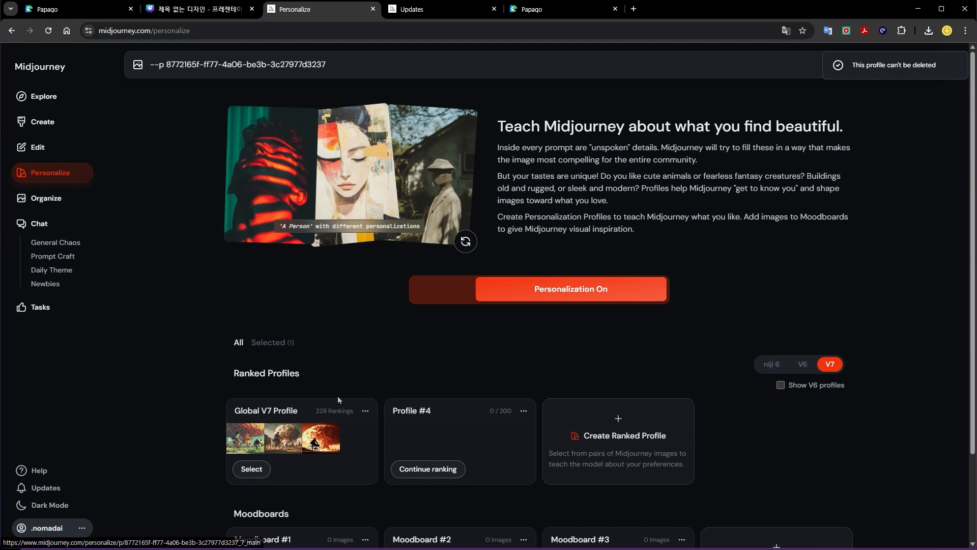
Create a new V7 ranked profile and rate a series of image pairs by choosing the preferred picture in each
{"action": "left_click", "coordinate": [537, 299]}
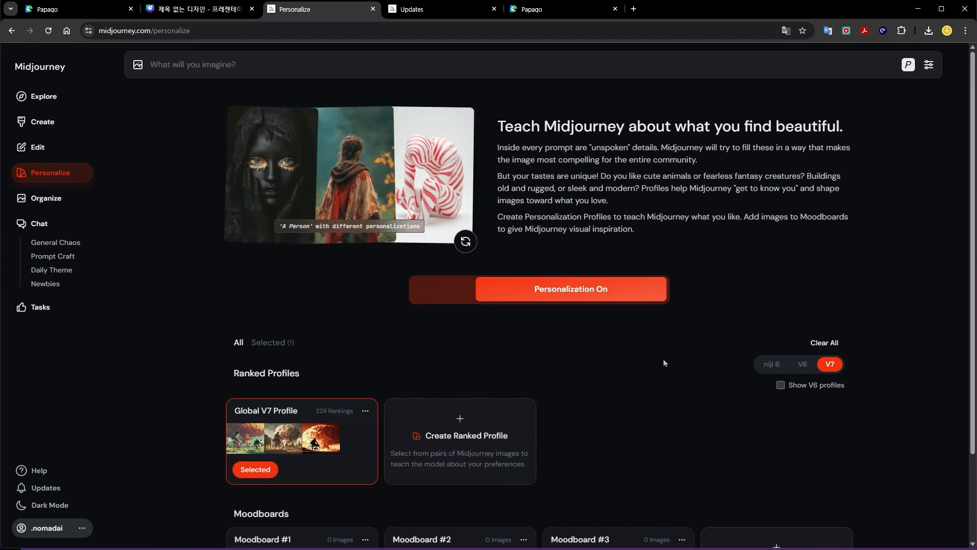
{"action": "left_click", "coordinate": [471, 447]}
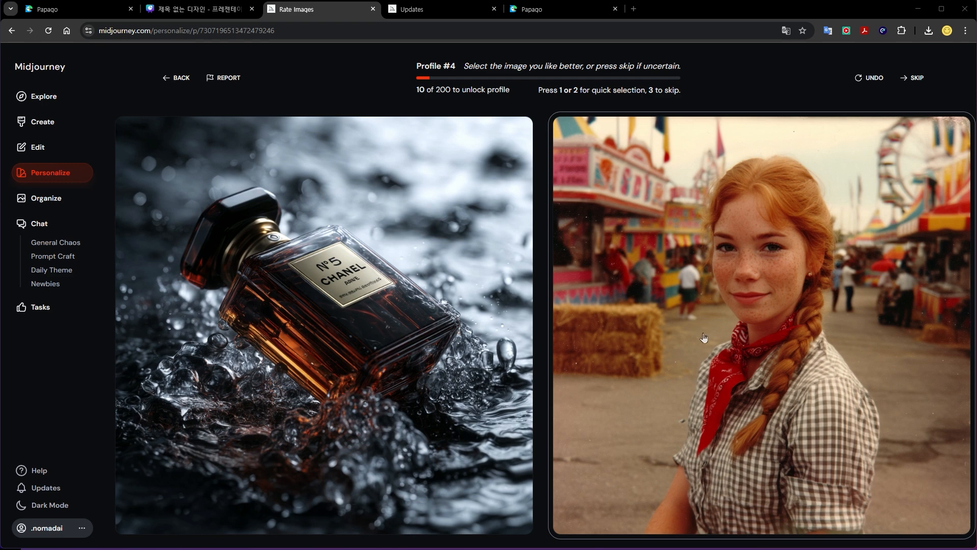
{"action": "left_click", "coordinate": [704, 338]}
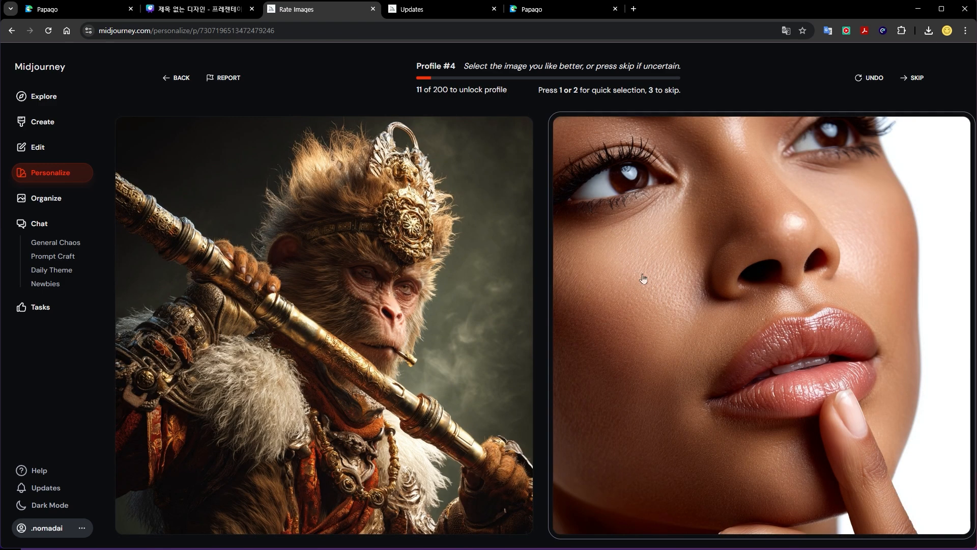
{"action": "left_click", "coordinate": [723, 294]}
{"action": "left_click", "coordinate": [720, 294]}
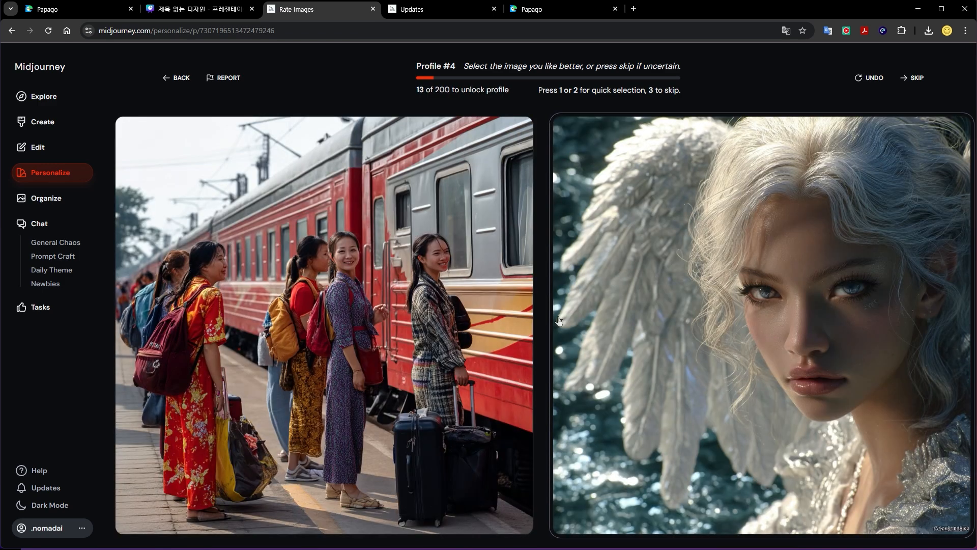
{"action": "left_click", "coordinate": [432, 313]}
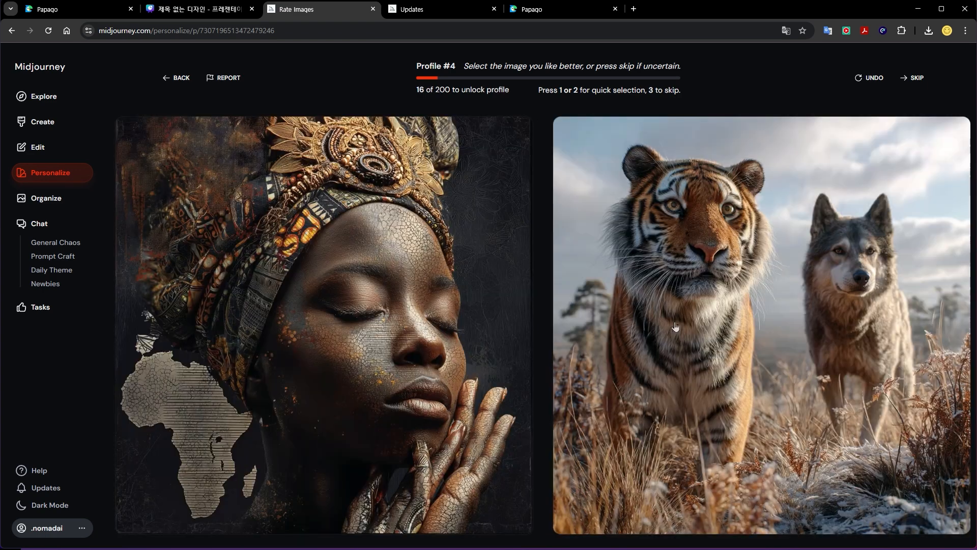
{"action": "left_click", "coordinate": [676, 326]}
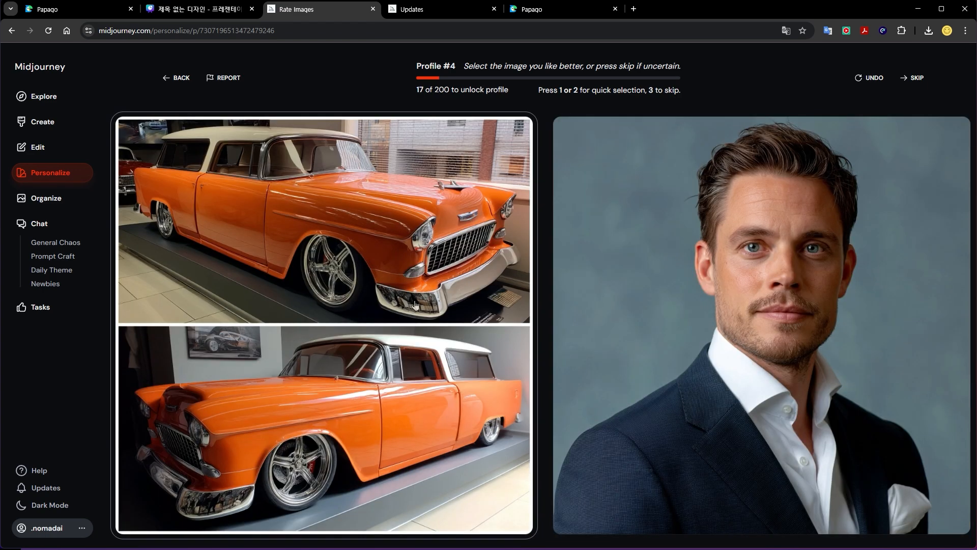
{"action": "left_click", "coordinate": [448, 319]}
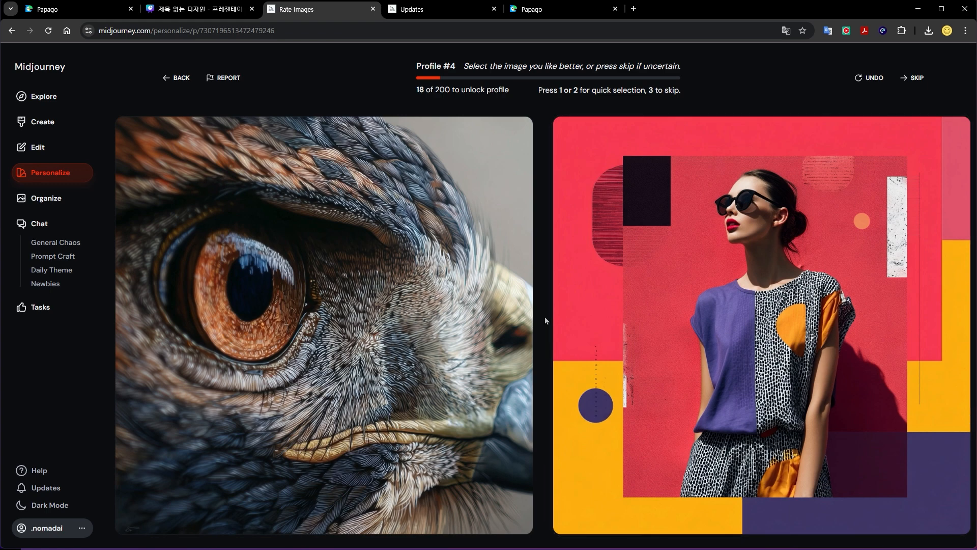
{"action": "left_click", "coordinate": [509, 340]}
{"action": "left_click", "coordinate": [586, 338]}
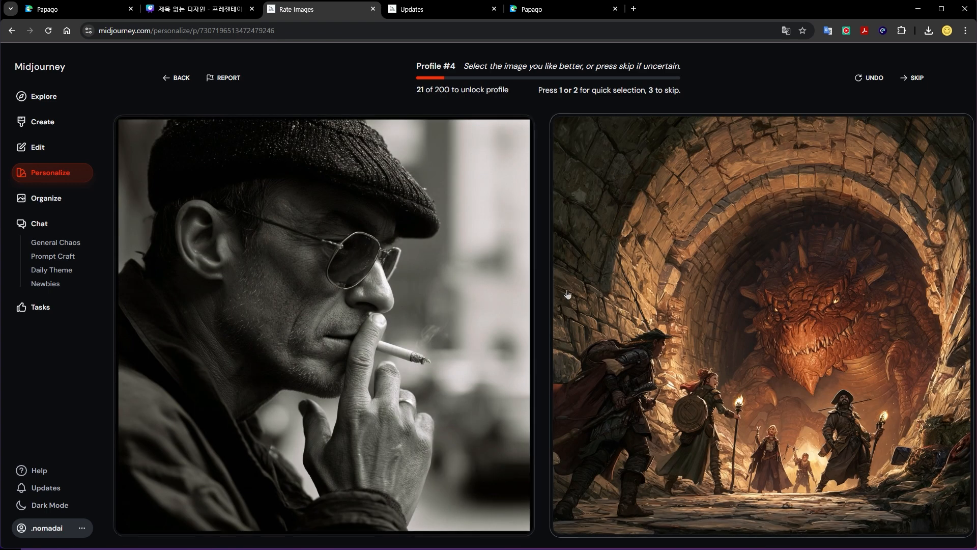
{"action": "left_click", "coordinate": [463, 280]}
{"action": "left_click", "coordinate": [736, 314]}
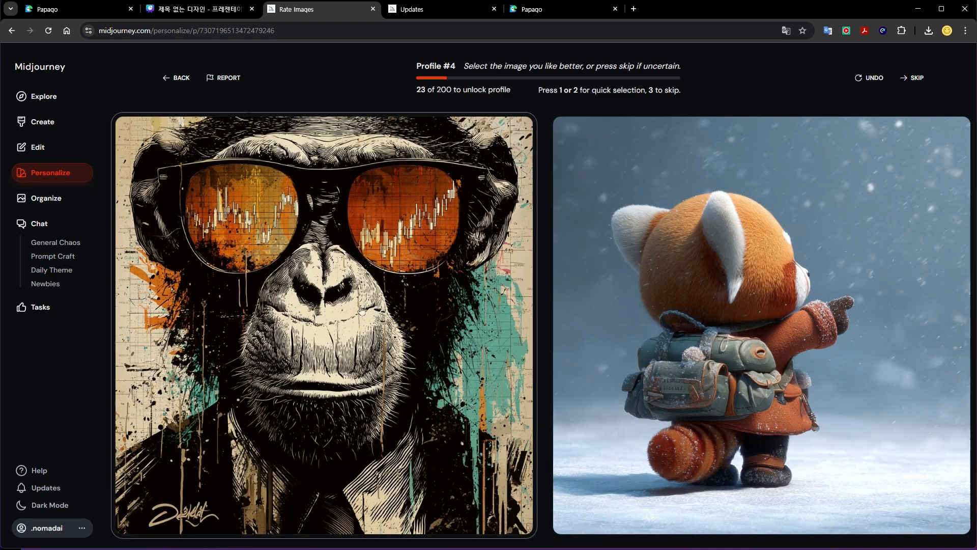
{"action": "left_click", "coordinate": [397, 304]}
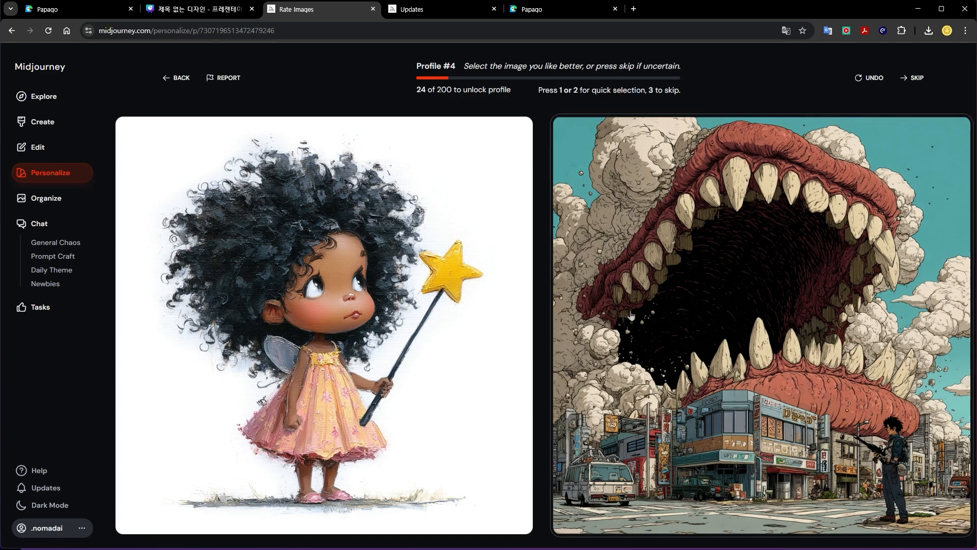
{"action": "left_click", "coordinate": [417, 318]}
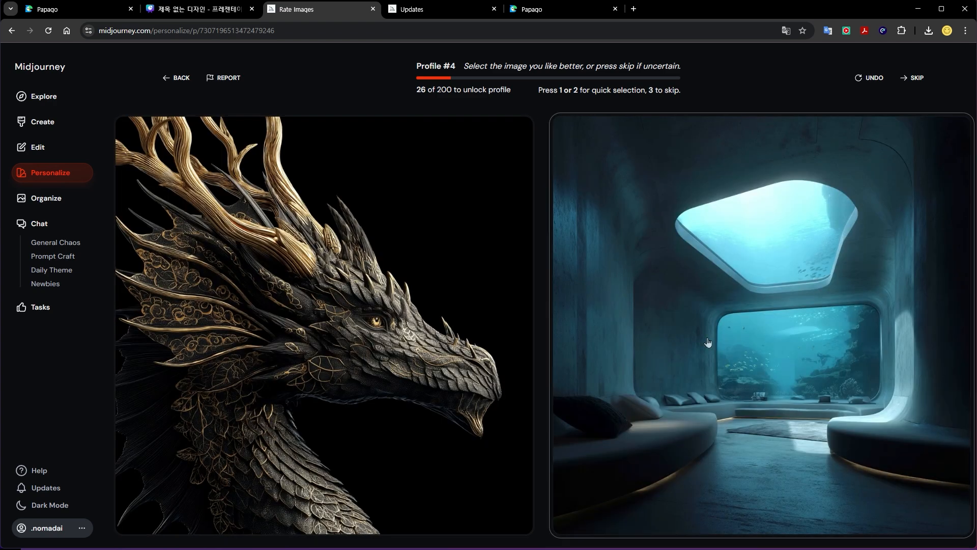
{"action": "left_click", "coordinate": [707, 342]}
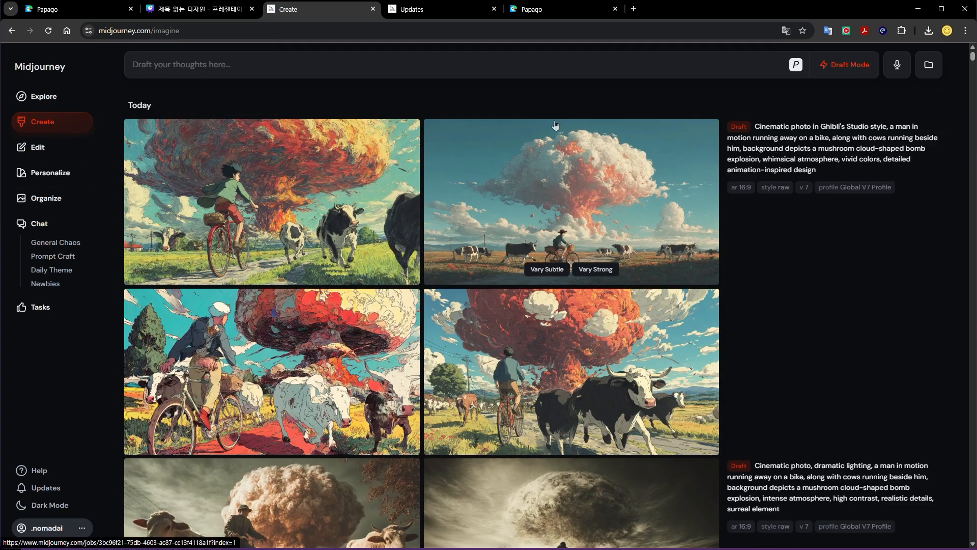
Submit the draft prompt "Cinematic photo, man running away on bike to escape mushroom cloud-shaped bomb" with only Profile #4 applied for personalization
{"action": "left_click", "coordinate": [532, 10]}
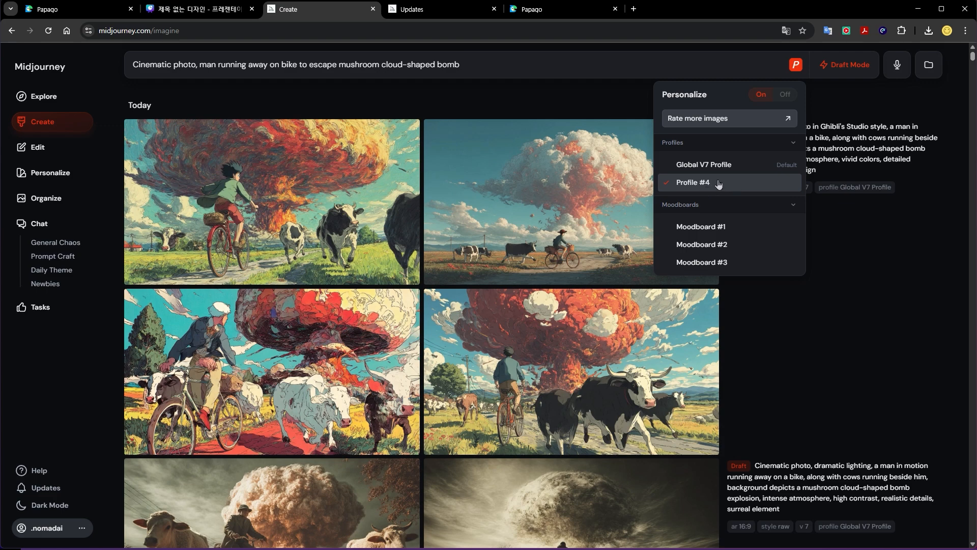
{"action": "left_click", "coordinate": [717, 187]}
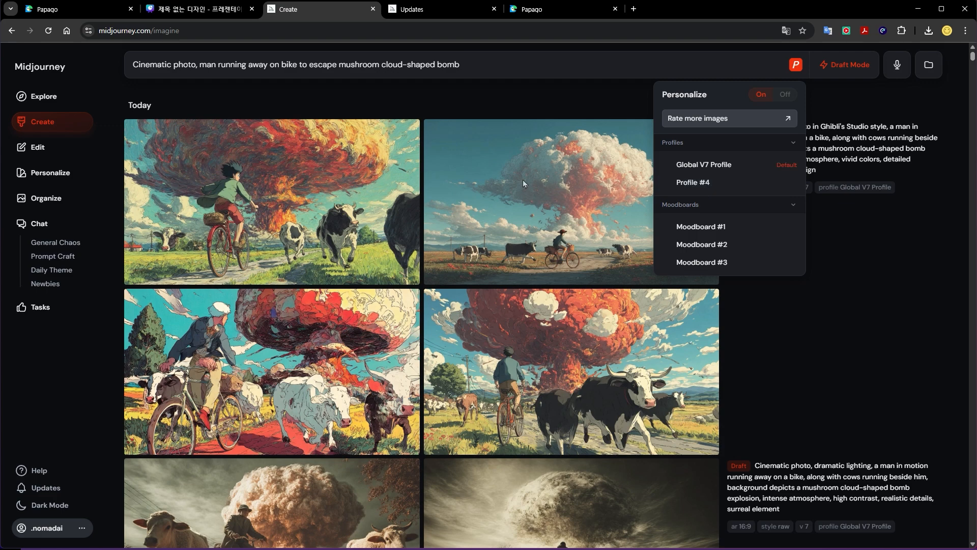
{"action": "left_click", "coordinate": [680, 189]}
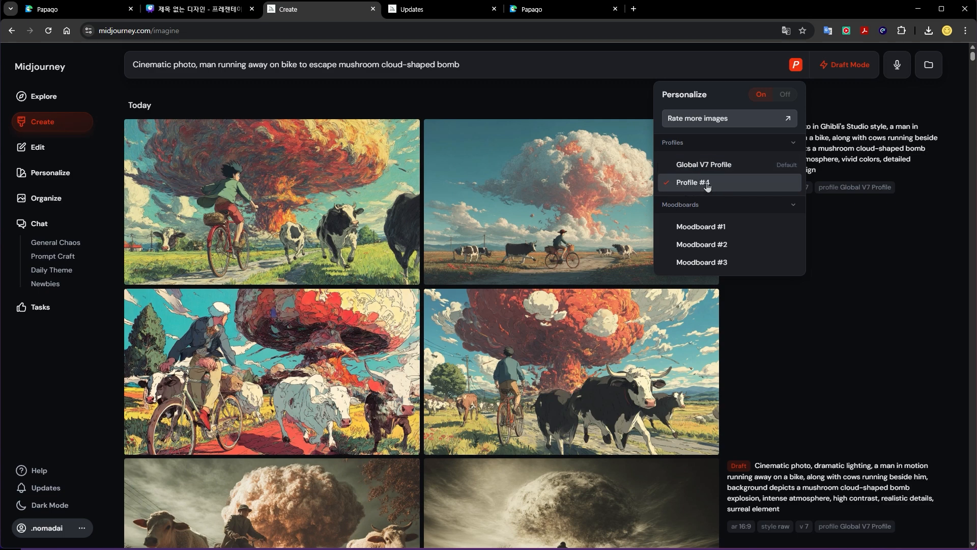
{"action": "key", "text": "Return"}
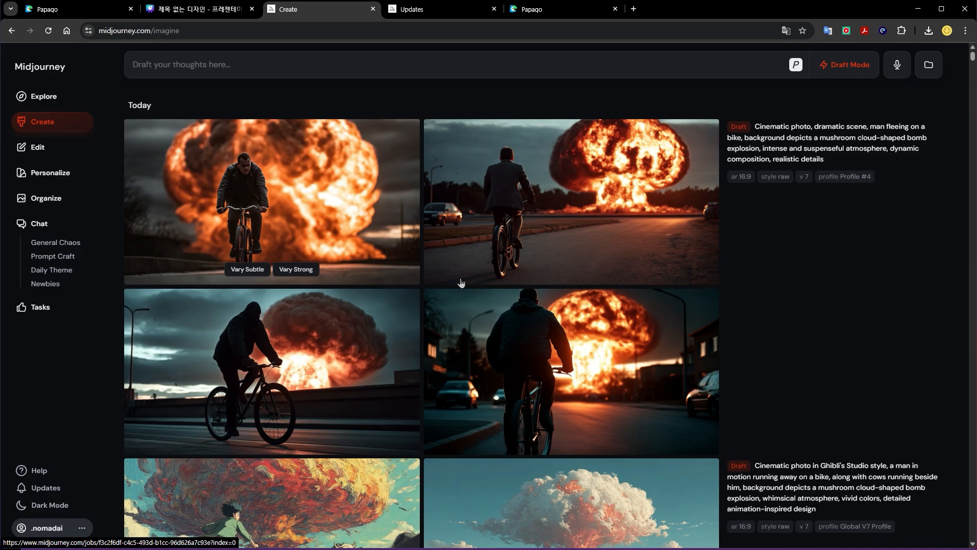
Review the earlier Global V7 Profile drafts of the cyclist with cows, viewing the first three at full size
{"action": "scroll", "coordinate": [419, 283], "scroll_direction": "down", "scroll_amount": 3}
{"action": "scroll", "coordinate": [420, 285], "scroll_direction": "down", "scroll_amount": 10}
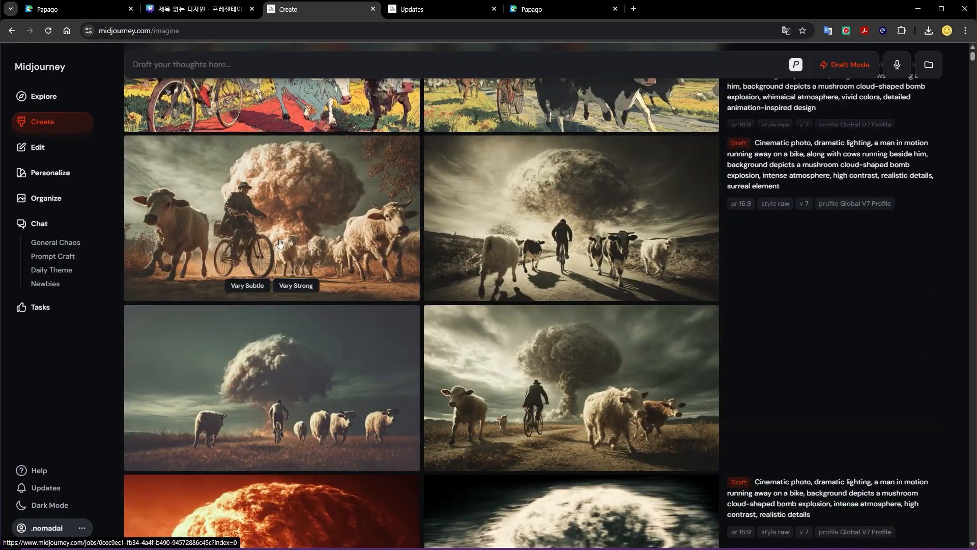
{"action": "left_click", "coordinate": [372, 263]}
{"action": "scroll", "coordinate": [555, 249], "scroll_direction": "down", "scroll_amount": 2}
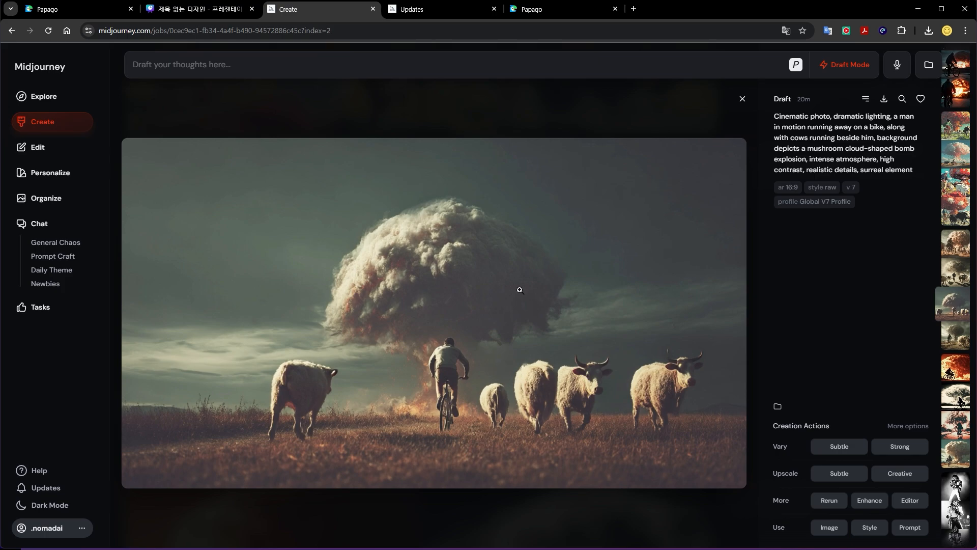
{"action": "left_click", "coordinate": [742, 98]}
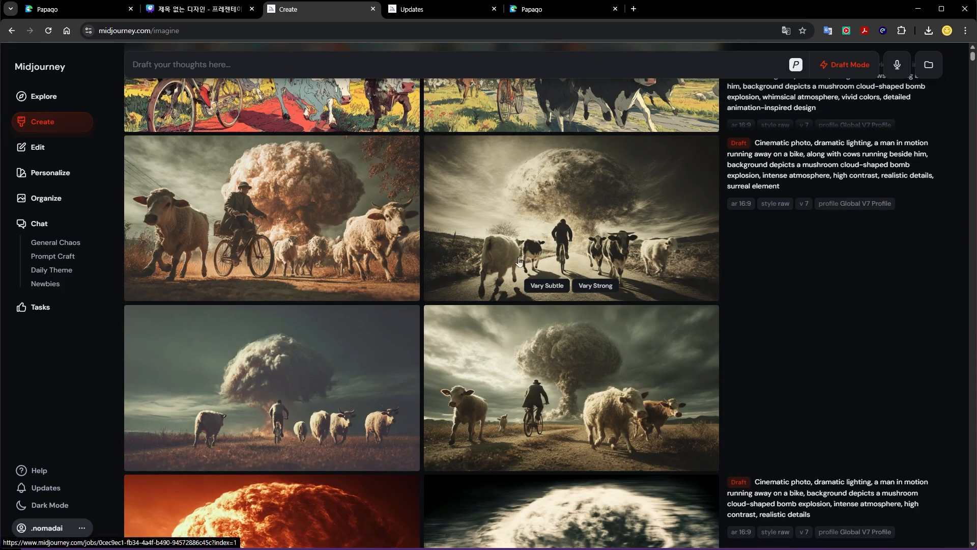
View the first three newly generated Profile #4 cyclist drafts at full size for comparison
{"action": "scroll", "coordinate": [539, 264], "scroll_direction": "up", "scroll_amount": 7}
{"action": "scroll", "coordinate": [536, 245], "scroll_direction": "up", "scroll_amount": 1}
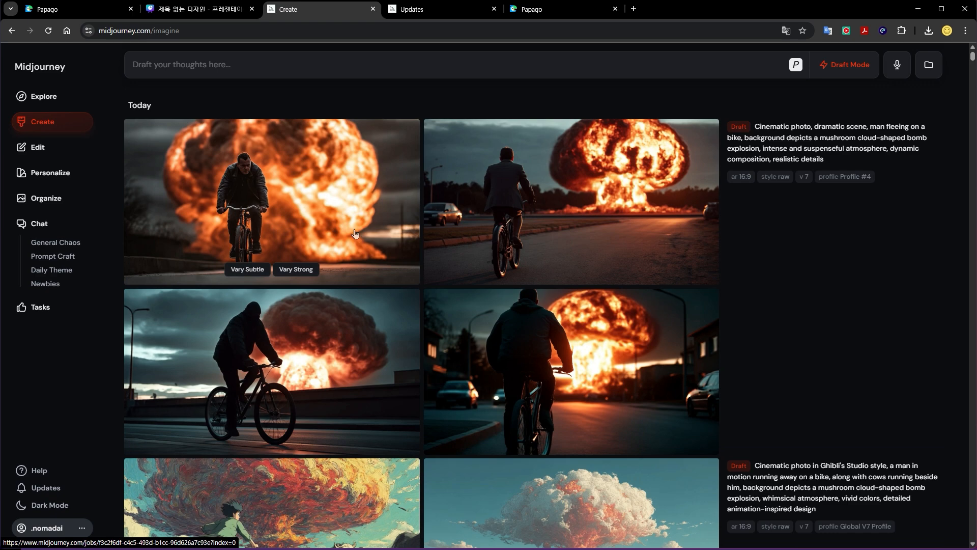
{"action": "left_click", "coordinate": [415, 281]}
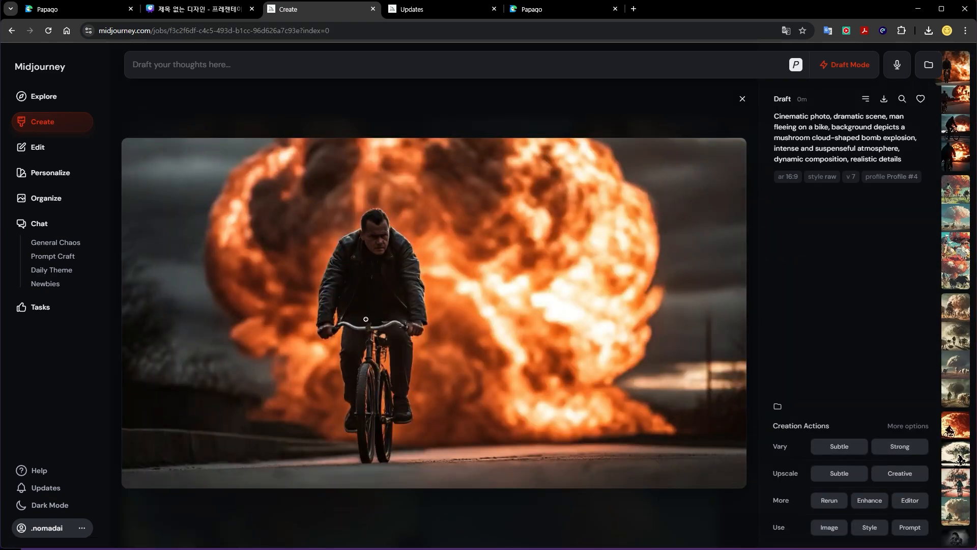
{"action": "scroll", "coordinate": [530, 320], "scroll_direction": "down", "scroll_amount": 1}
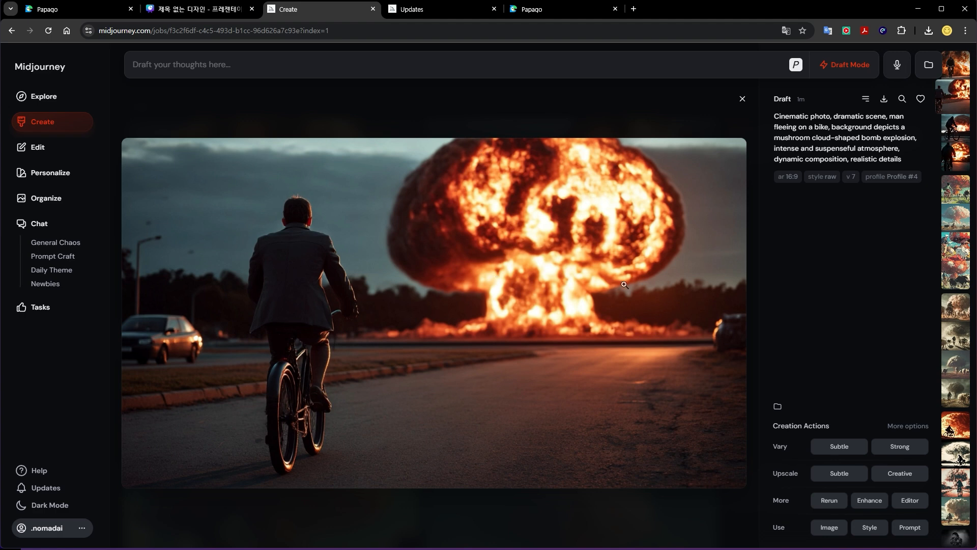
{"action": "scroll", "coordinate": [429, 289], "scroll_direction": "down", "scroll_amount": 1}
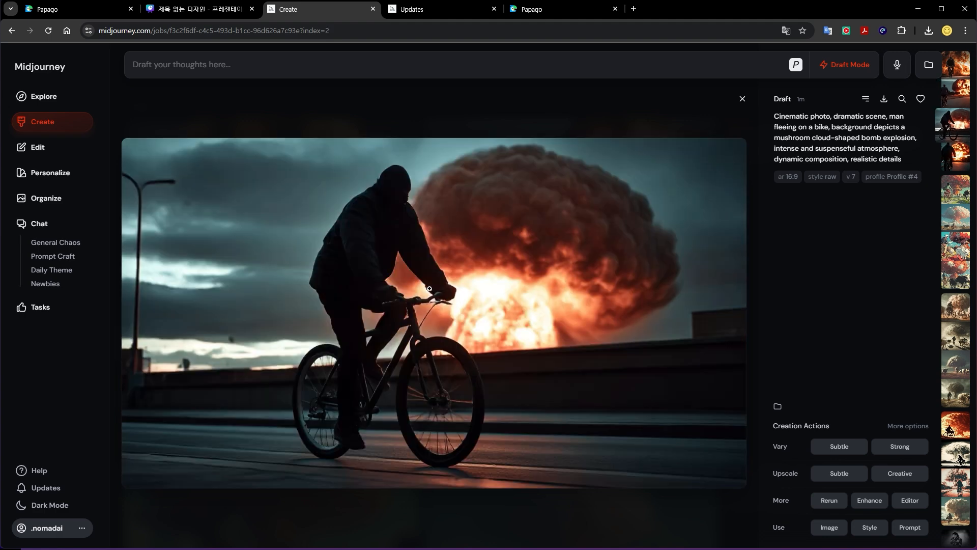
View the fourth Profile #4 cyclist draft at full size, then return to the image feed
{"action": "scroll", "coordinate": [431, 268], "scroll_direction": "down", "scroll_amount": 1}
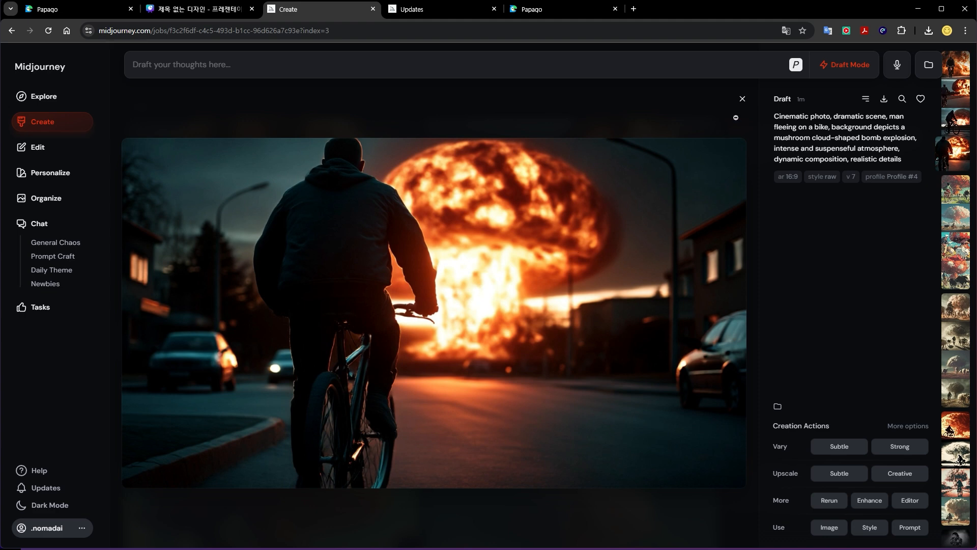
{"action": "left_click", "coordinate": [742, 99]}
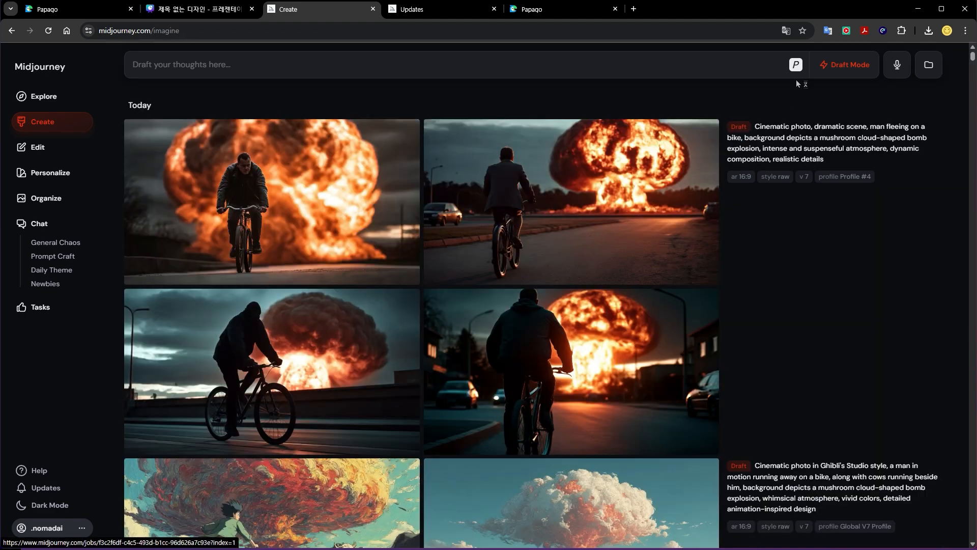
Open the rename prompts of Profile #4 and the Global V7 Profile on the Personalize page
{"action": "left_click", "coordinate": [63, 177]}
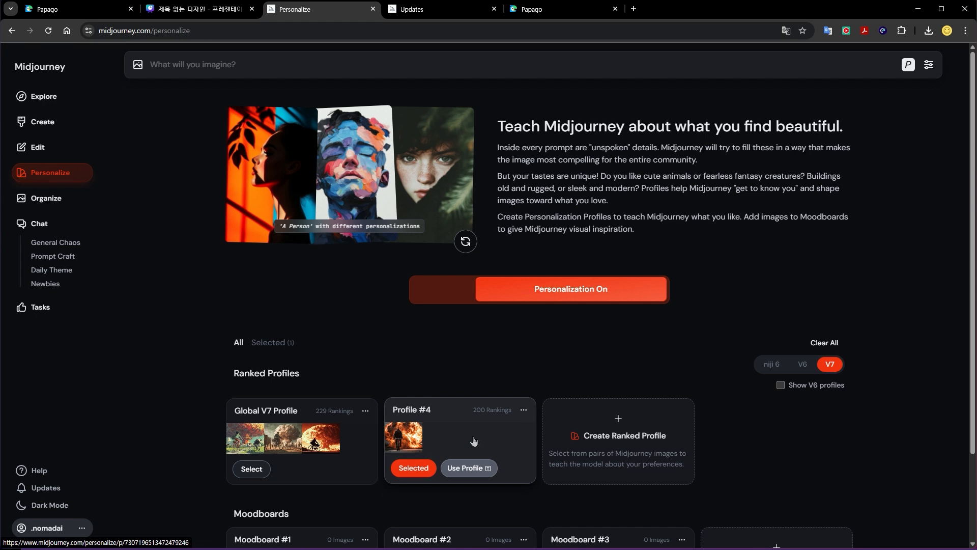
{"action": "left_click", "coordinate": [524, 410]}
{"action": "left_click", "coordinate": [491, 434]}
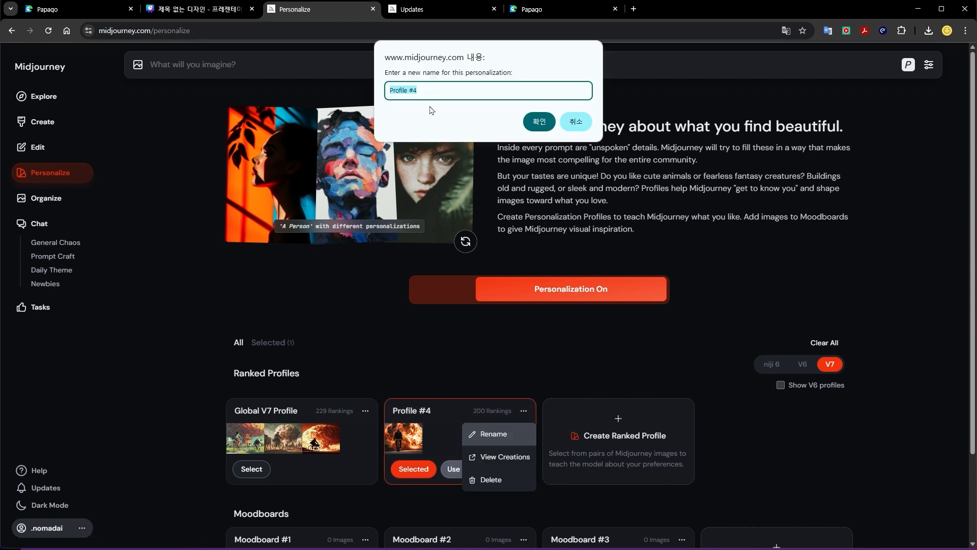
{"action": "key", "text": "Escape"}
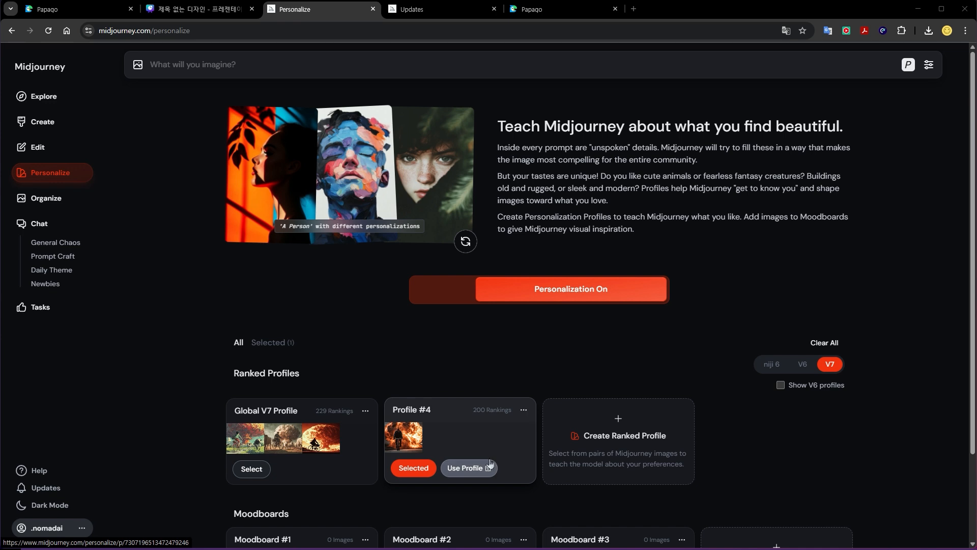
{"action": "left_click", "coordinate": [366, 410]}
{"action": "left_click", "coordinate": [336, 434]}
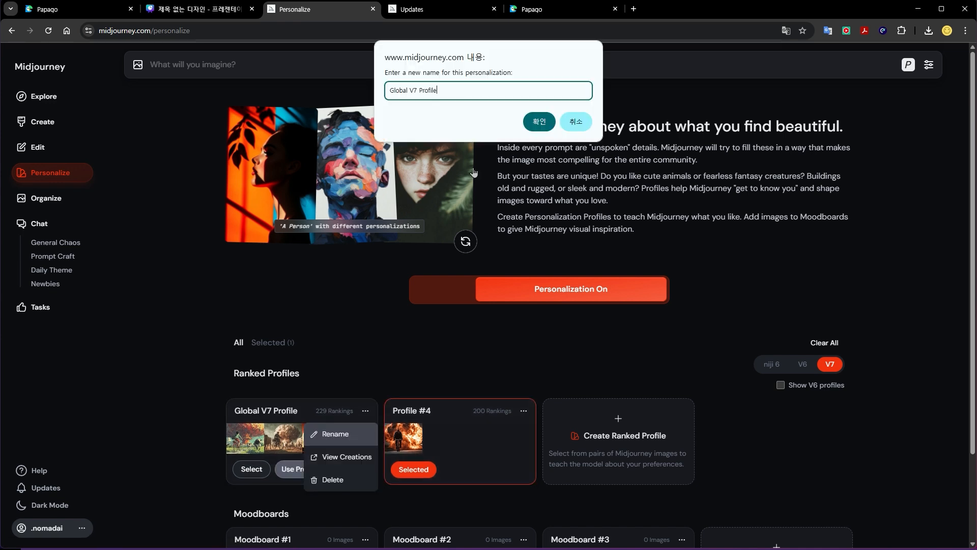
{"action": "triple_click", "coordinate": [455, 91]}
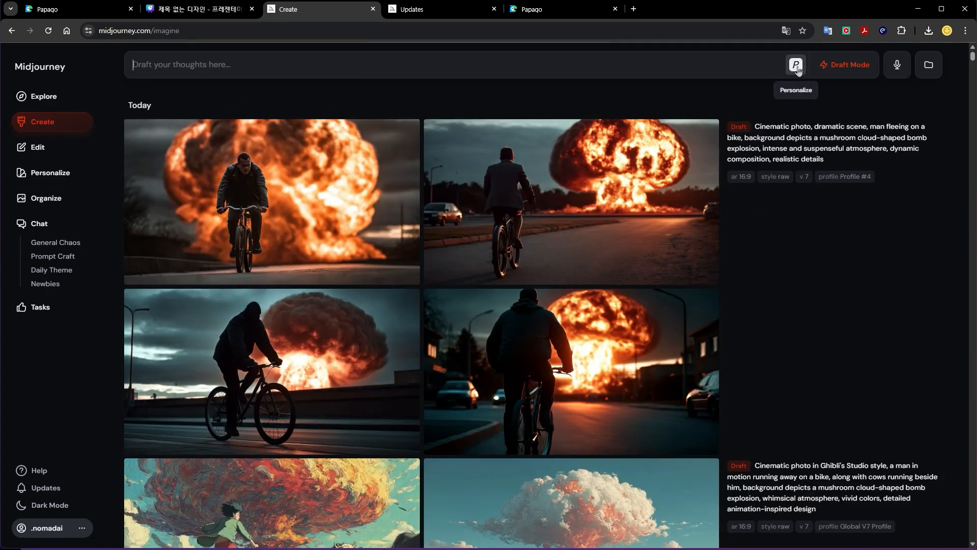
Check the personalization profiles and moodboards available for draft prompts
{"action": "left_click", "coordinate": [795, 64]}
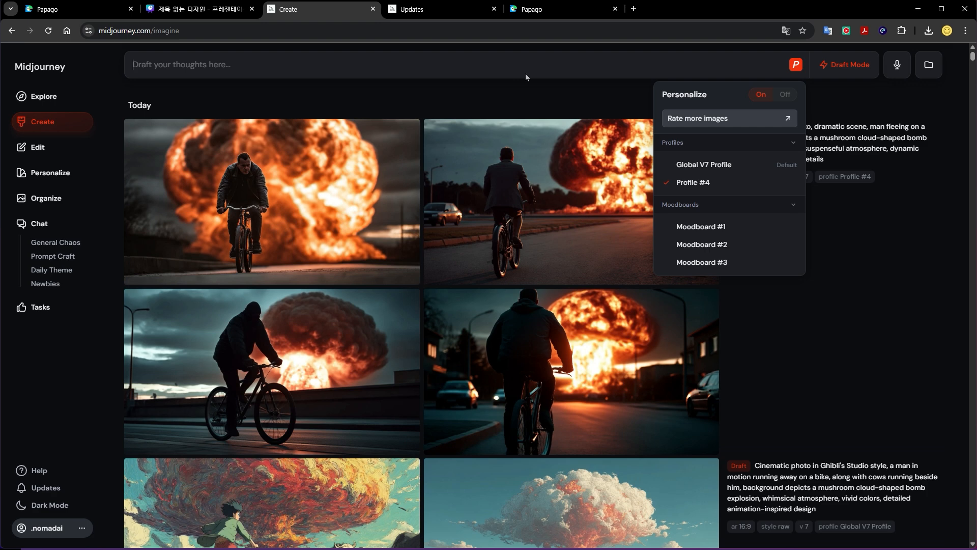
{"action": "left_click", "coordinate": [939, 183]}
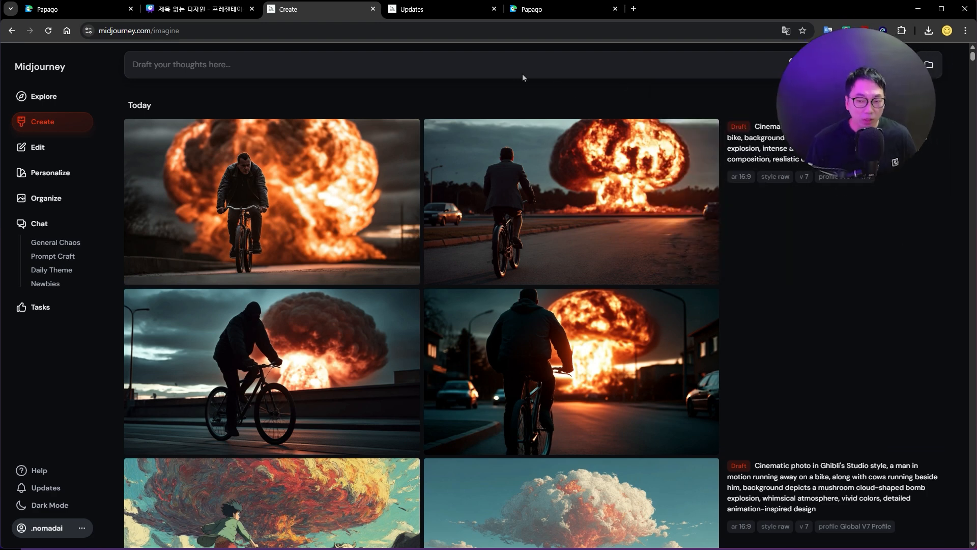
{"action": "left_click", "coordinate": [506, 65]}
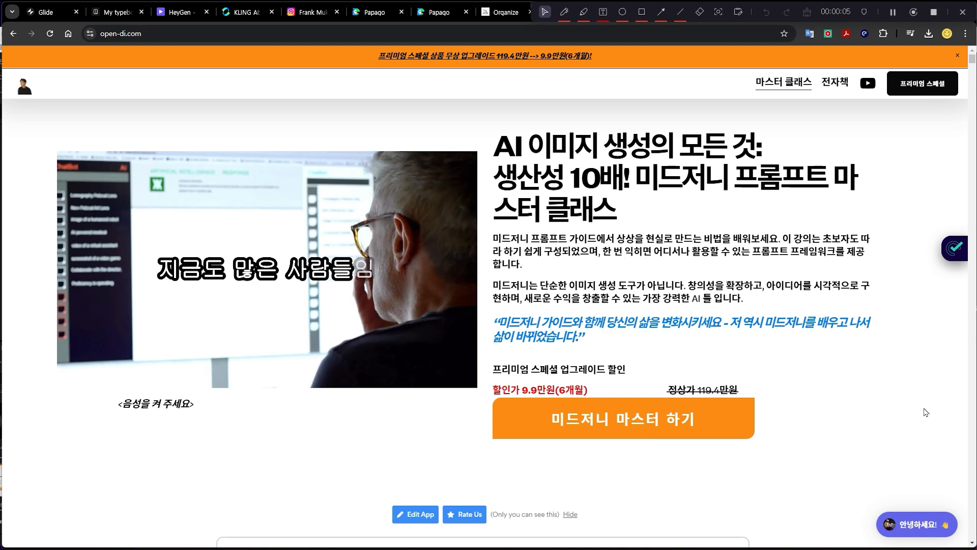
Browse the Midjourney prompt master class page on open-di.com and read through its customer reviews
{"action": "scroll", "coordinate": [911, 395], "scroll_direction": "down", "scroll_amount": 7}
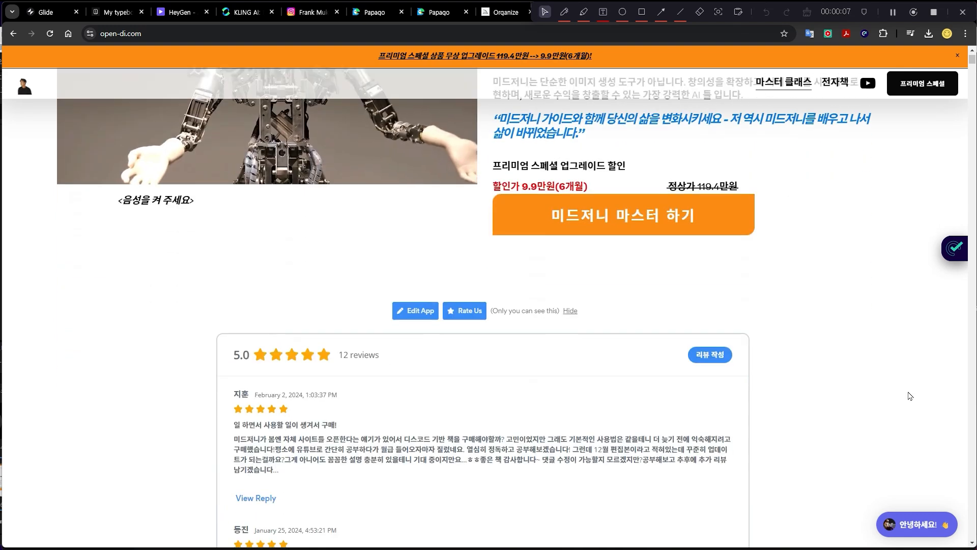
{"action": "scroll", "coordinate": [910, 395], "scroll_direction": "down", "scroll_amount": 4}
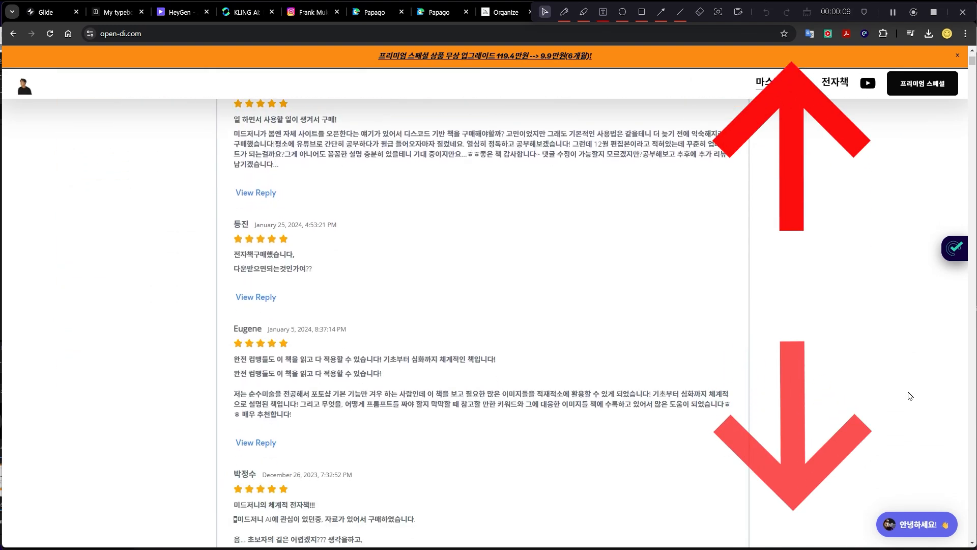
{"action": "scroll", "coordinate": [910, 396], "scroll_direction": "down", "scroll_amount": 9}
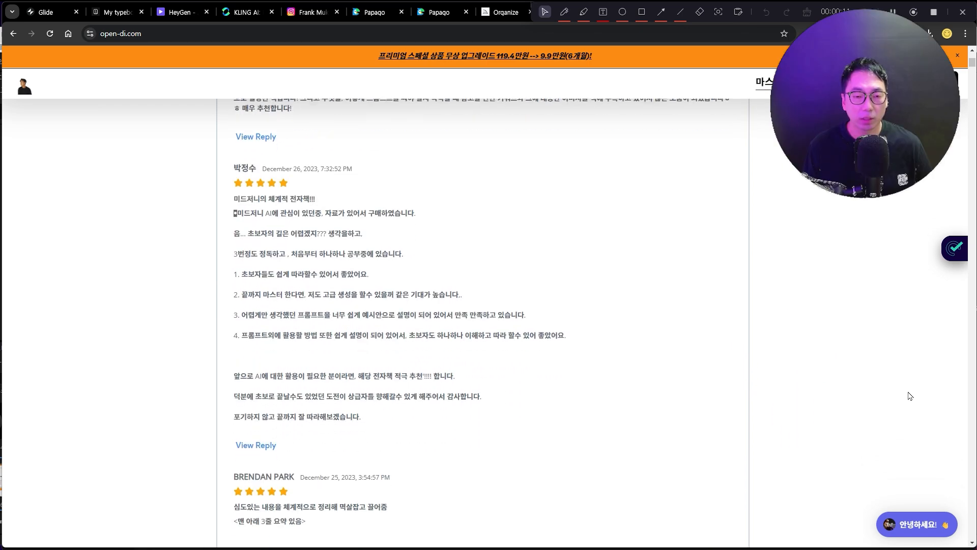
{"action": "scroll", "coordinate": [911, 396], "scroll_direction": "down", "scroll_amount": 7}
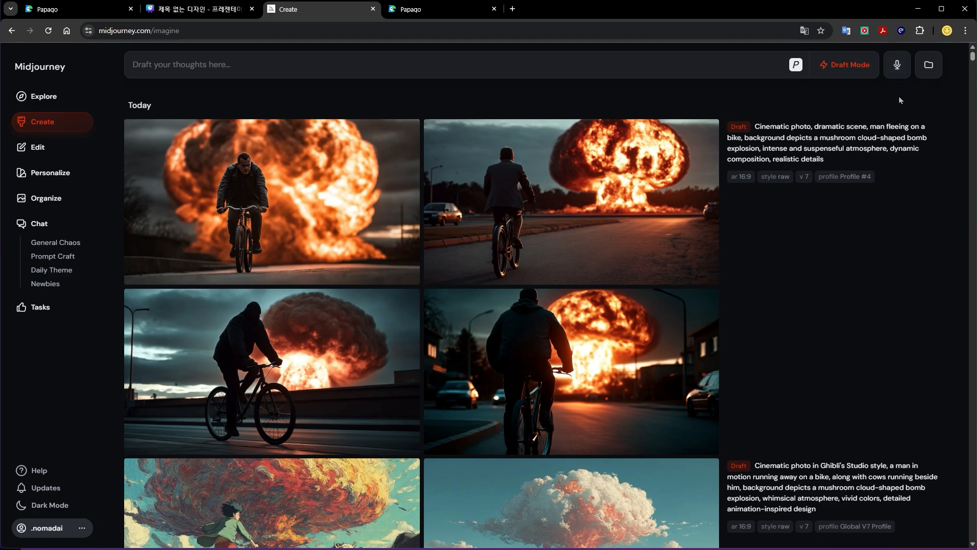
Dictate drafts of a man on a bicycle escaping mushroom-shaped bombs, adding a cow and Studio Ghibli style, and view the third Ghibli image enlarged
{"action": "left_click", "coordinate": [898, 66]}
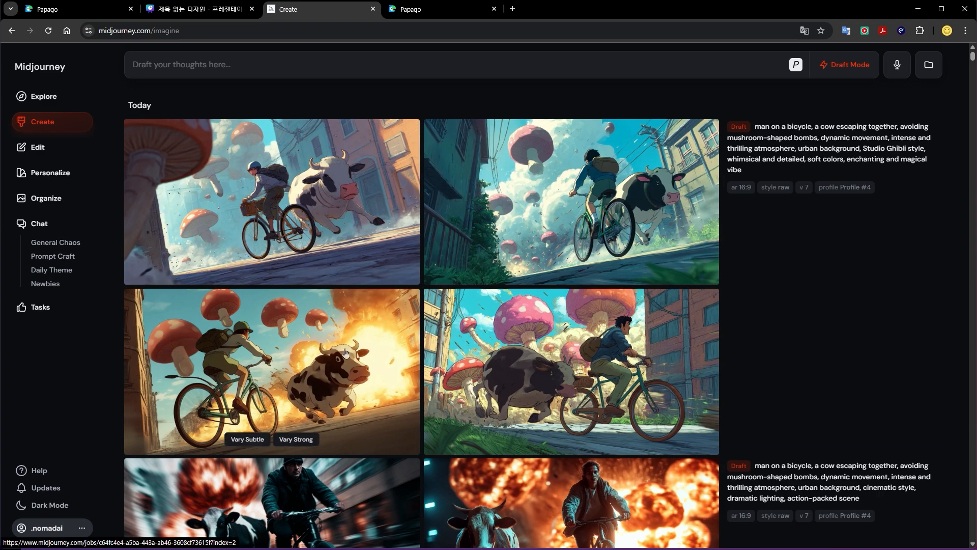
{"action": "left_click", "coordinate": [346, 352]}
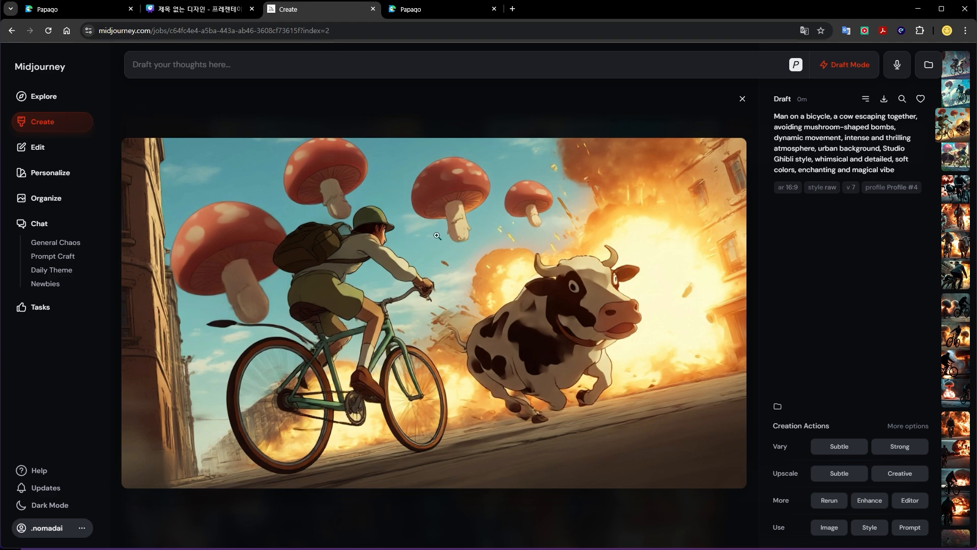
{"action": "left_click", "coordinate": [743, 108]}
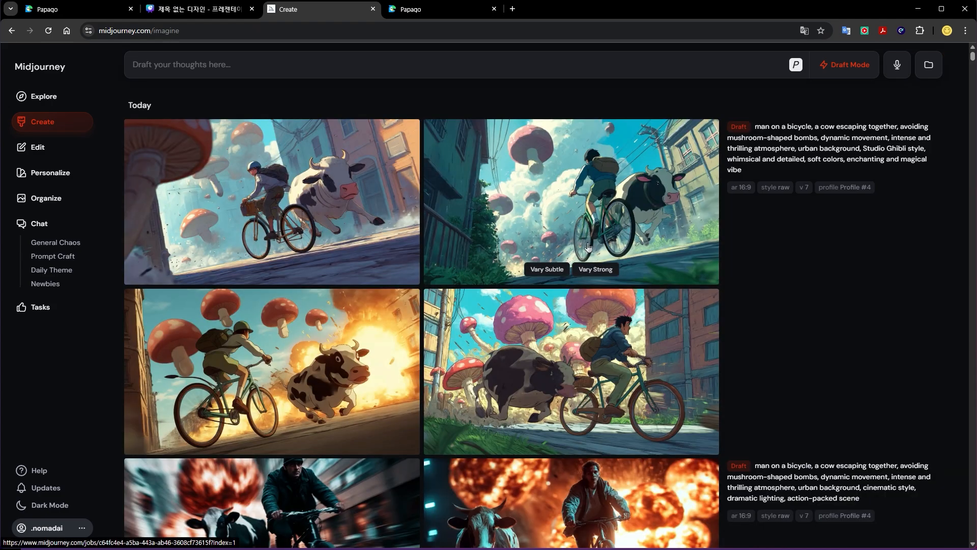
Compare the third cinematic mushroom-shaped bombs draft with the second earlier mushroom-cloud cyclist draft at full size
{"action": "scroll", "coordinate": [501, 254], "scroll_direction": "down", "scroll_amount": 8}
{"action": "scroll", "coordinate": [501, 253], "scroll_direction": "down", "scroll_amount": 4}
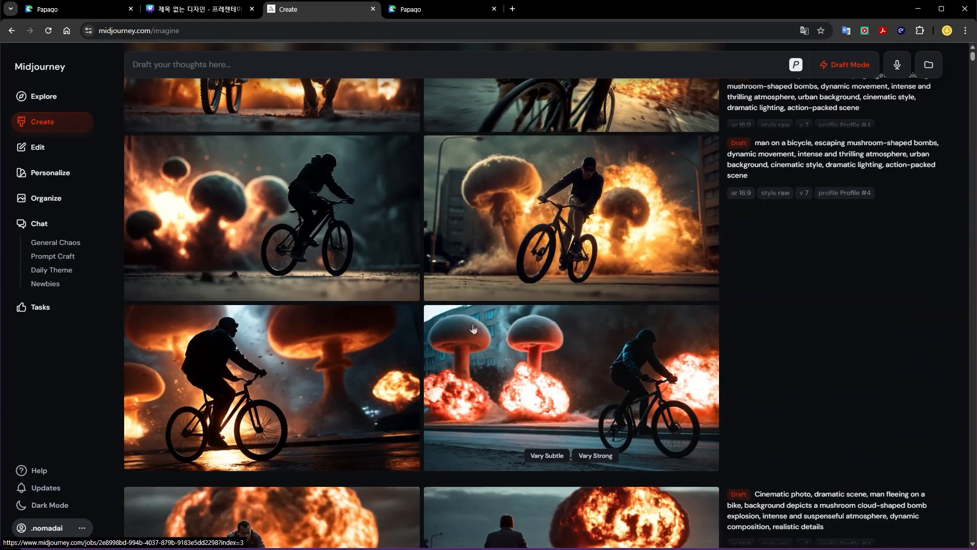
{"action": "left_click", "coordinate": [357, 368]}
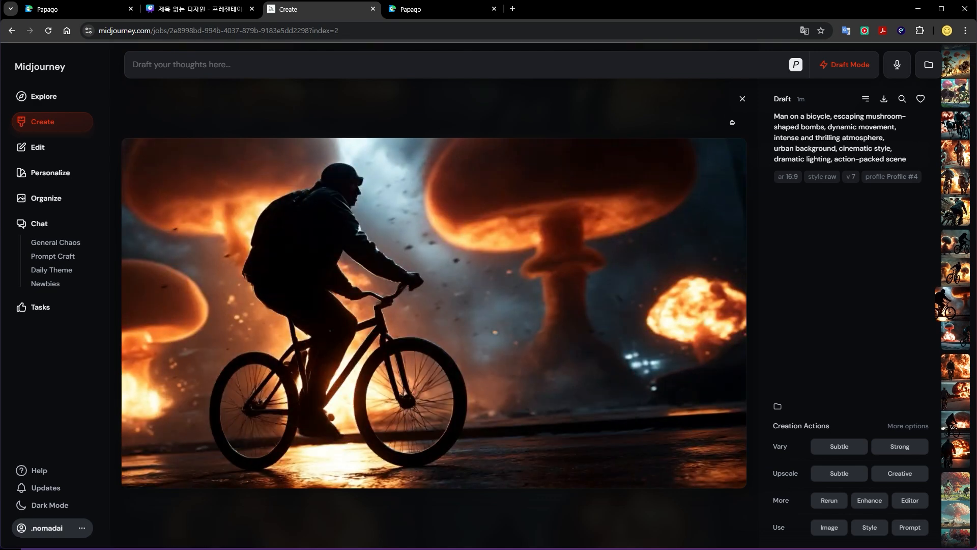
{"action": "left_click", "coordinate": [743, 99]}
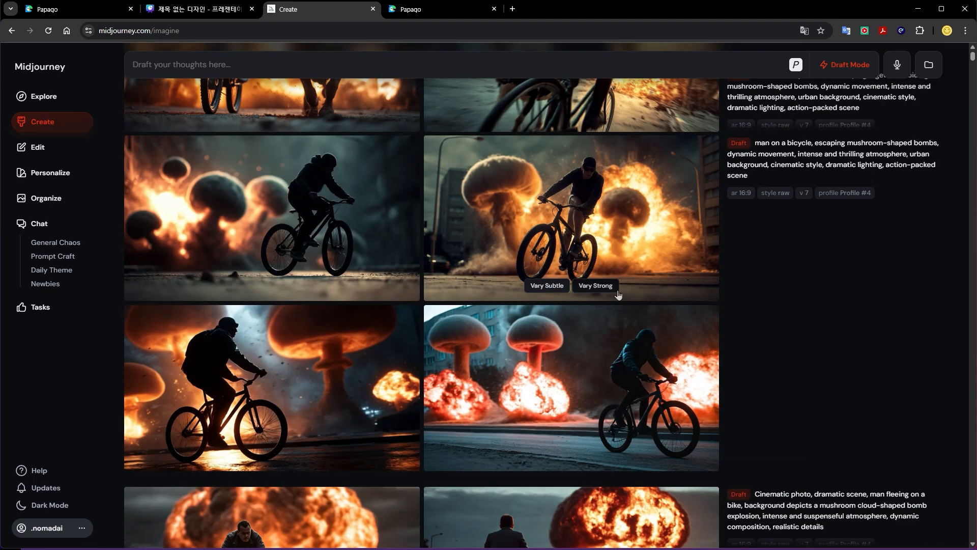
{"action": "scroll", "coordinate": [622, 306], "scroll_direction": "down", "scroll_amount": 4}
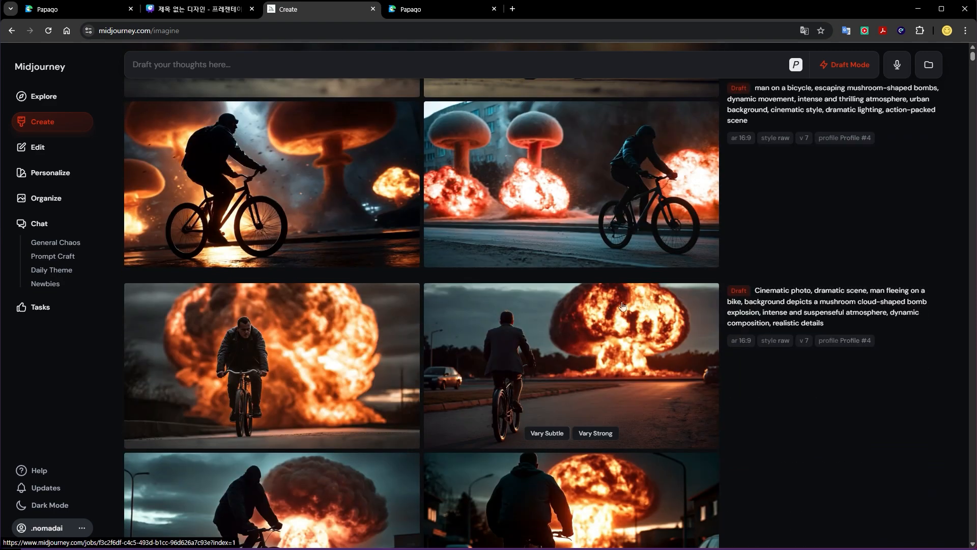
{"action": "left_click", "coordinate": [580, 328]}
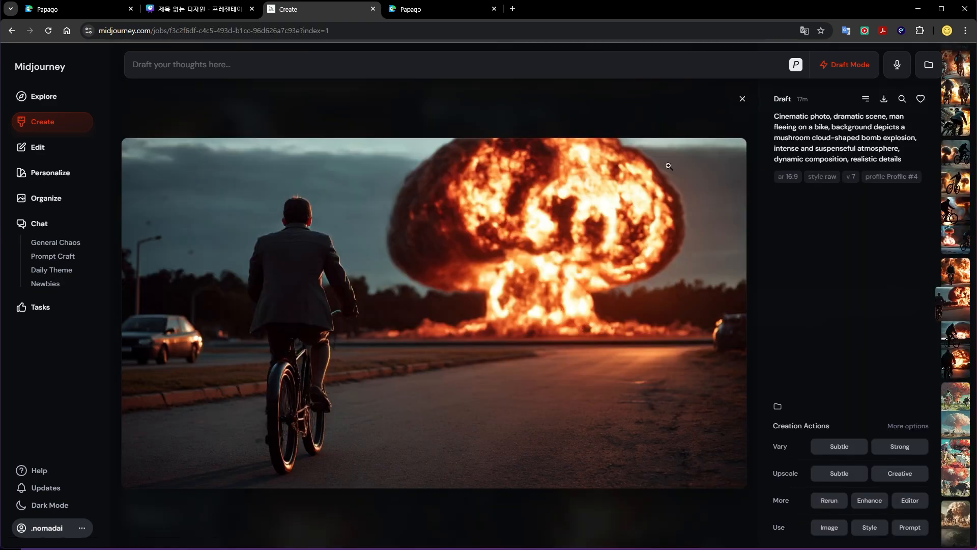
{"action": "left_click", "coordinate": [742, 98]}
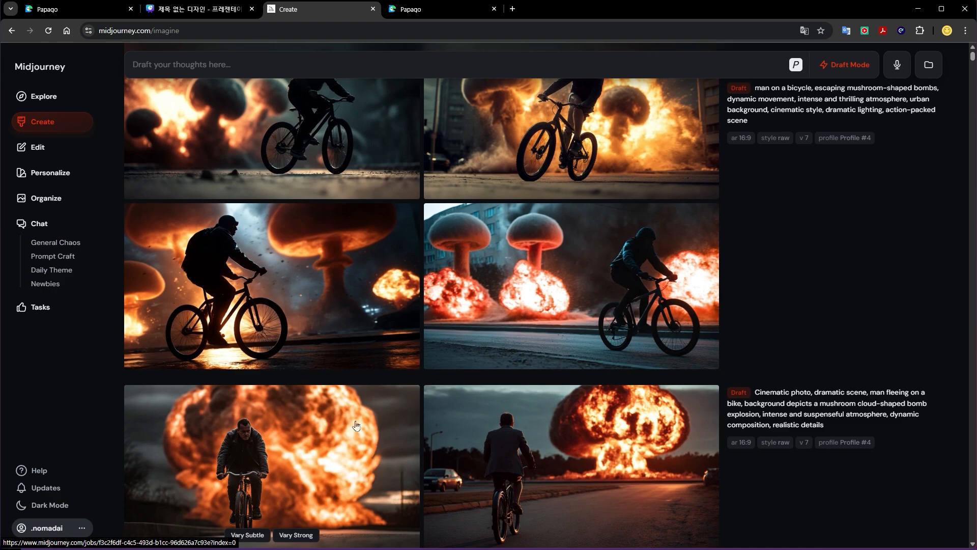
View the first two cinematic drafts of the cyclist and cow at full size
{"action": "scroll", "coordinate": [552, 346], "scroll_direction": "down", "scroll_amount": 1}
{"action": "scroll", "coordinate": [555, 341], "scroll_direction": "down", "scroll_amount": 3}
{"action": "scroll", "coordinate": [562, 329], "scroll_direction": "up", "scroll_amount": 2}
{"action": "scroll", "coordinate": [566, 325], "scroll_direction": "up", "scroll_amount": 7}
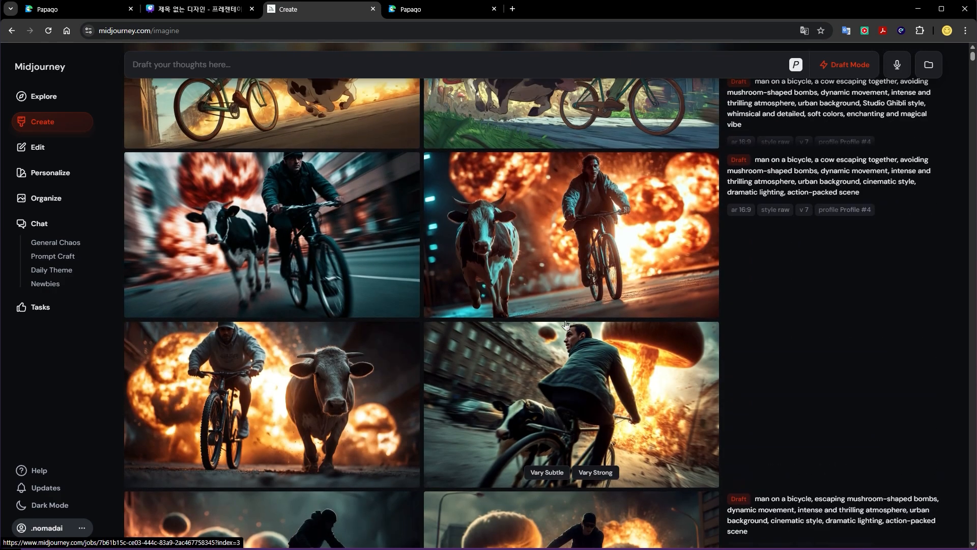
{"action": "left_click", "coordinate": [286, 229]}
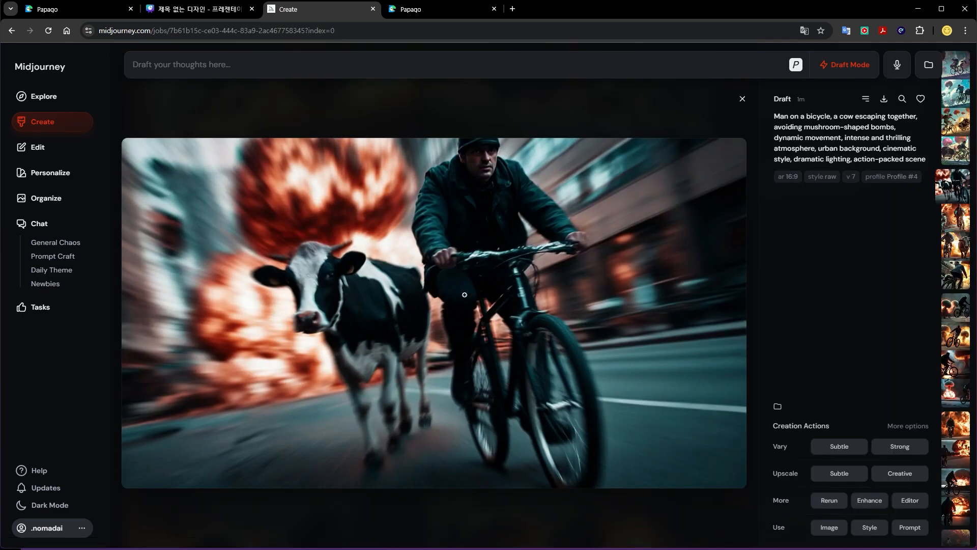
{"action": "scroll", "coordinate": [440, 309], "scroll_direction": "down", "scroll_amount": 1}
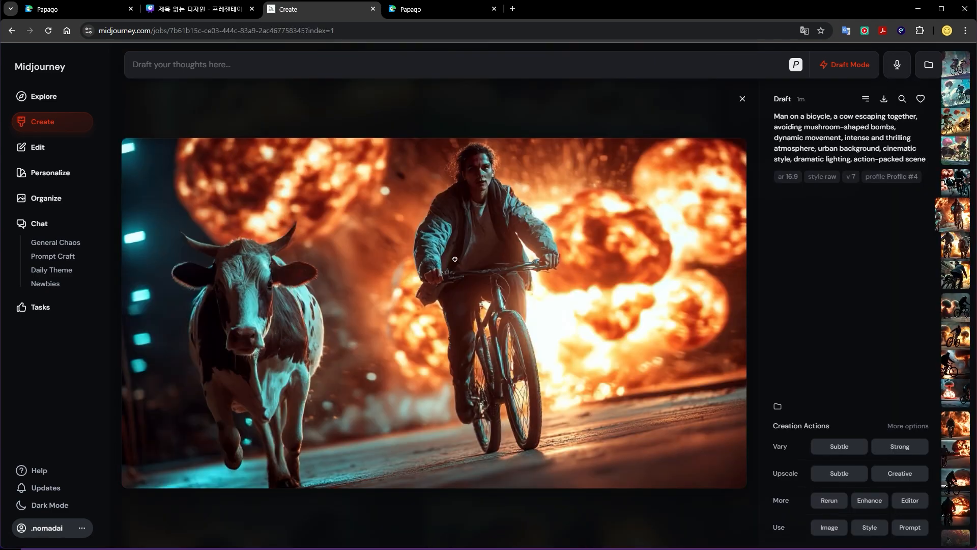
{"action": "key", "text": "Escape"}
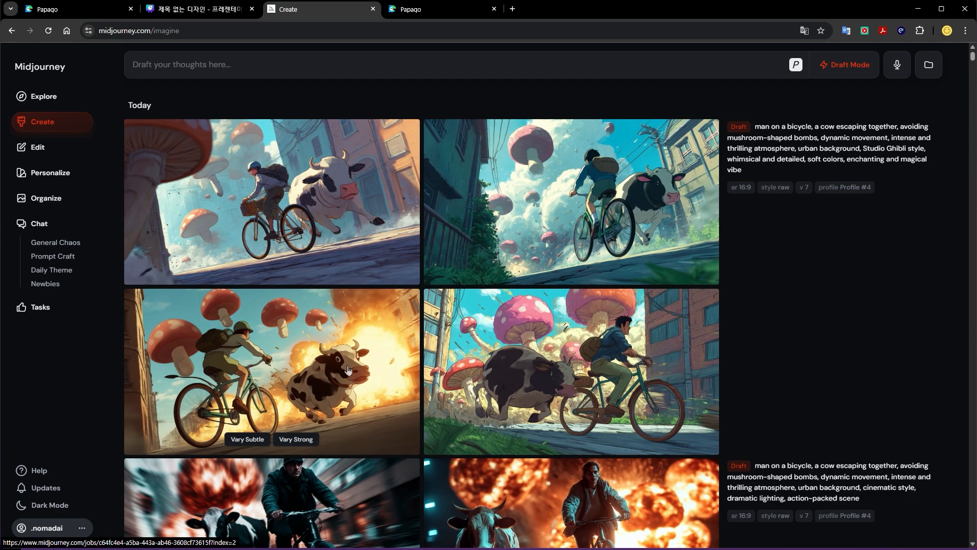
View the Studio Ghibli style drafts of the cyclist and cow at full size, going back and forth between them
{"action": "left_click", "coordinate": [496, 239]}
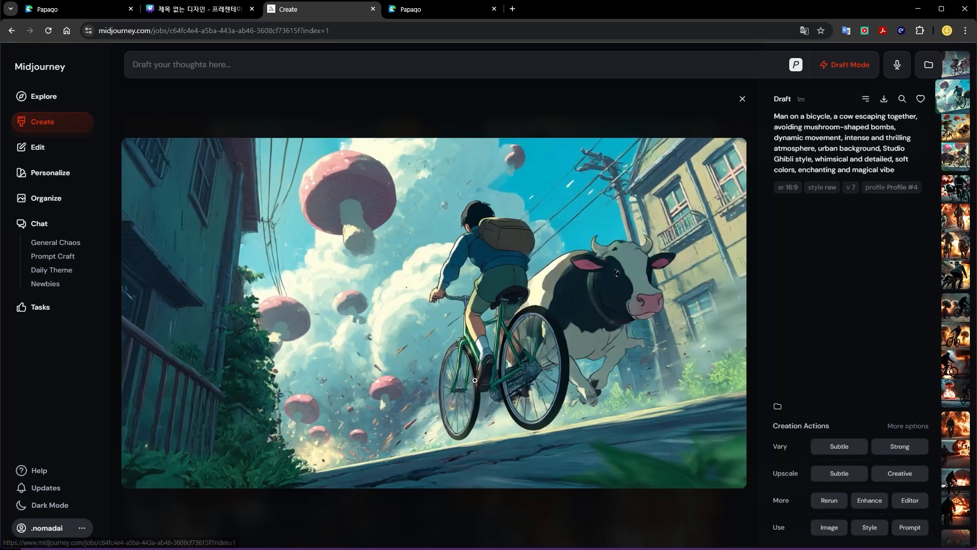
{"action": "scroll", "coordinate": [450, 371], "scroll_direction": "down", "scroll_amount": 1}
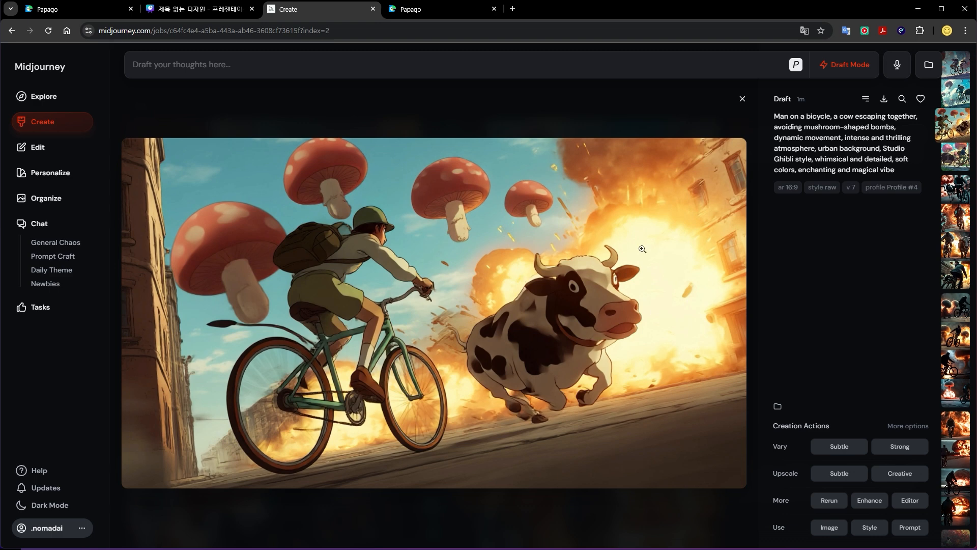
{"action": "key", "text": "Left"}
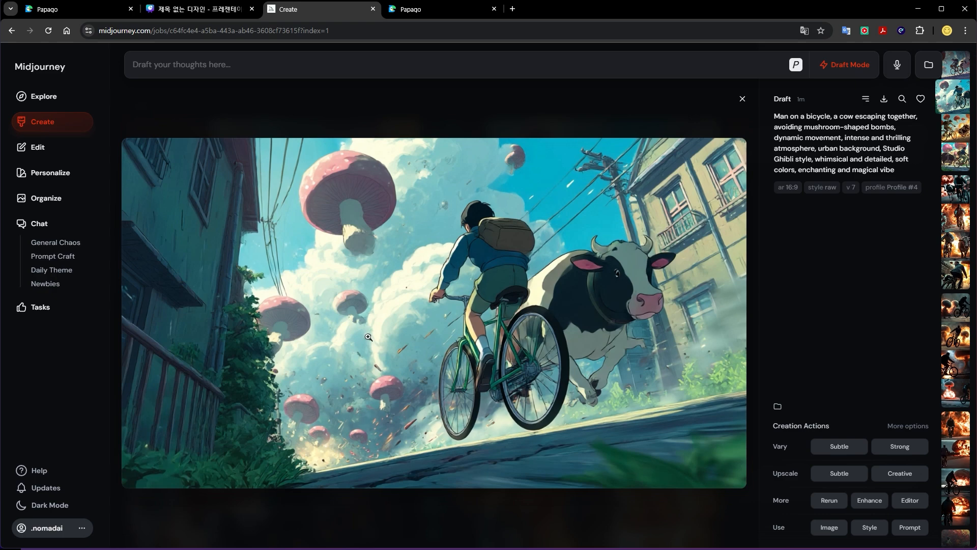
{"action": "key", "text": "Left"}
{"action": "left_click", "coordinate": [742, 98]}
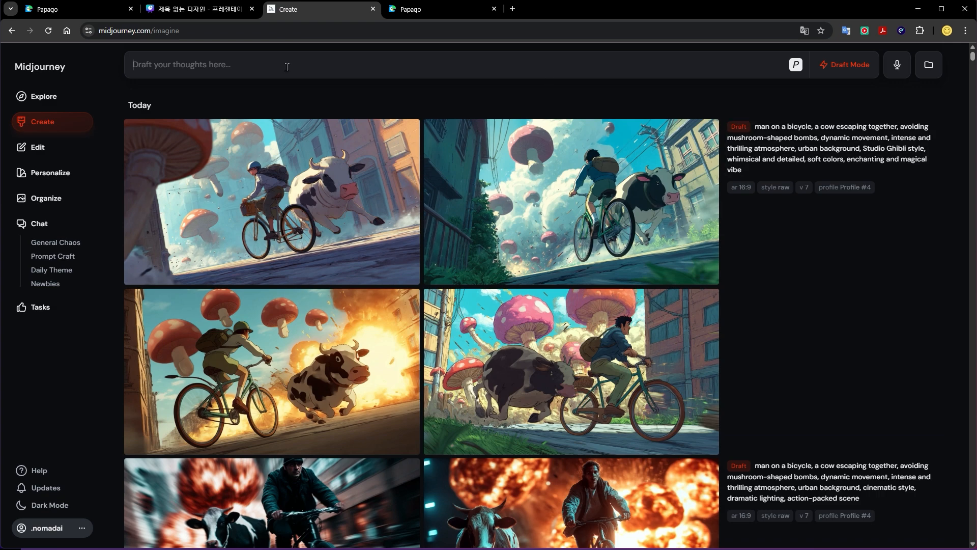
Submit the draft prompt "힙합스타일의 한국여성이 서울거리를 걷고있는 시네마틱 포토를 그려줘"
{"action": "type", "text": "힙합스타일의 한국여성이"}
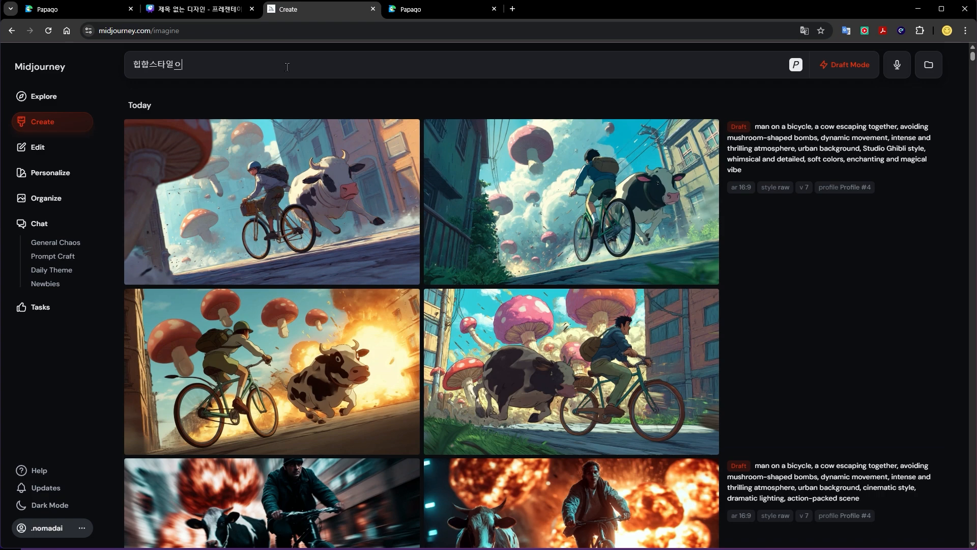
{"action": "type", "text": " 서울거리를 ㄱ걷고있느ㄴ 시네마틱 포토"}
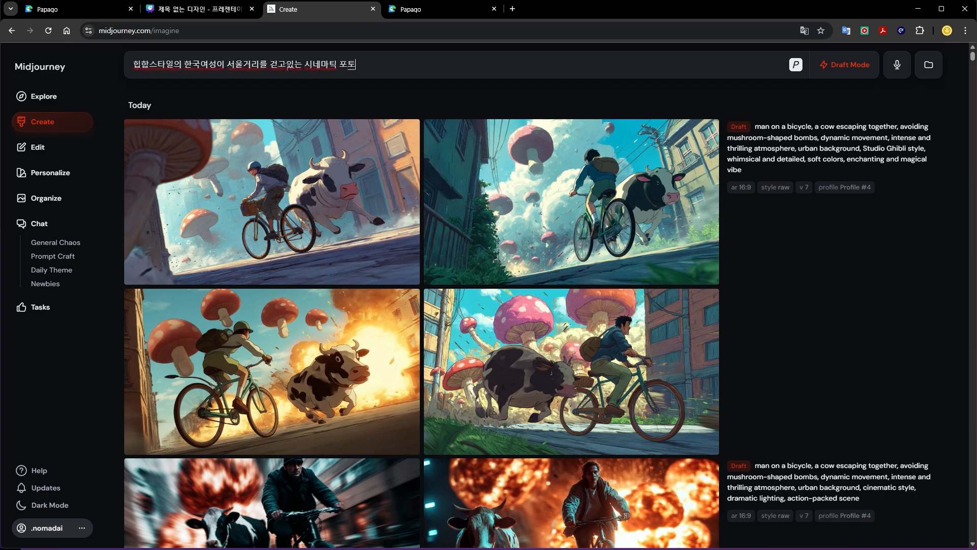
{"action": "type", "text": "를 그려줘"}
{"action": "key", "text": "Return"}
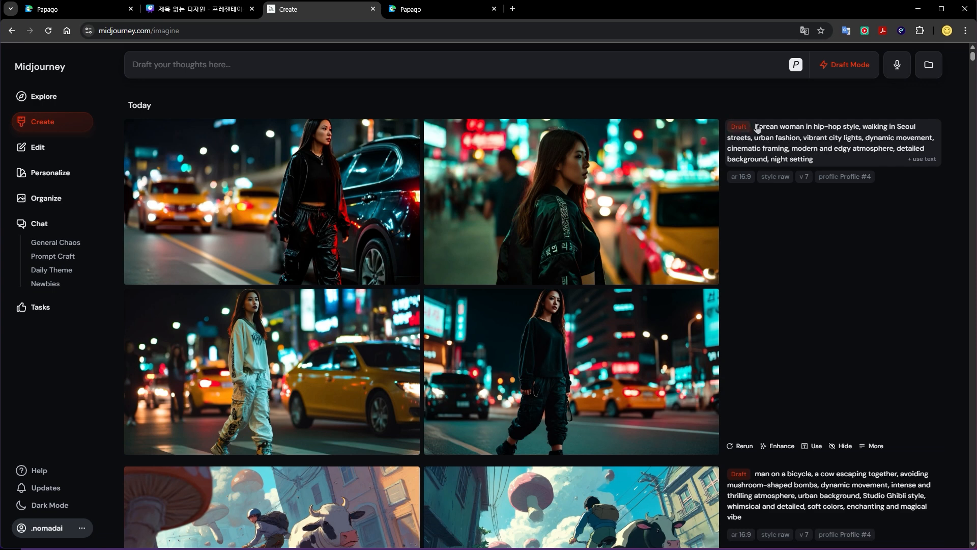
Reuse the expanded English prompt of the Korean hip-hop woman drafts in the prompt field and copy its full text
{"action": "left_click", "coordinate": [904, 159]}
{"action": "key", "text": "ctrl+a"}
{"action": "key", "text": "ctrl+c"}
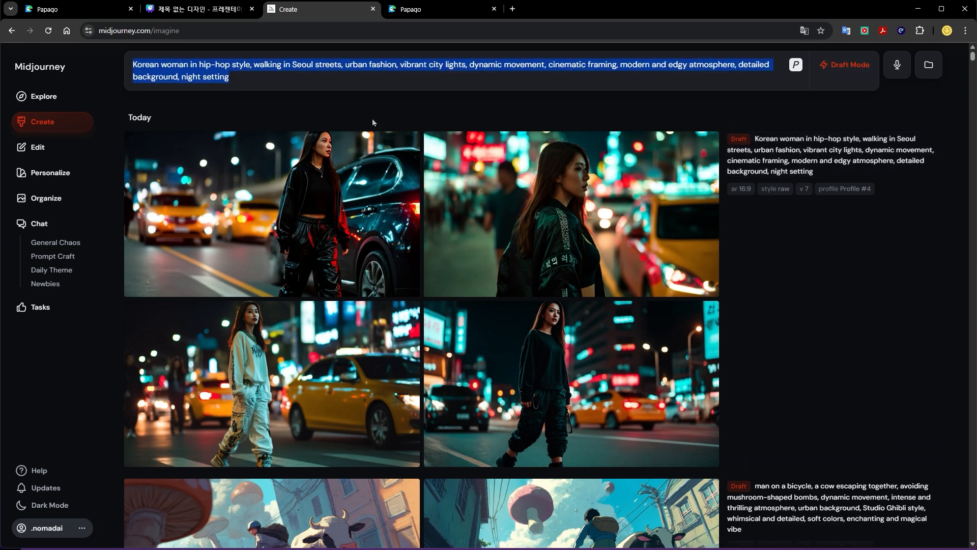
Switch to Papago and translate the copied English prompt of the Korean hip-hop woman into Korean, replacing the old source text
{"action": "left_click", "coordinate": [423, 10]}
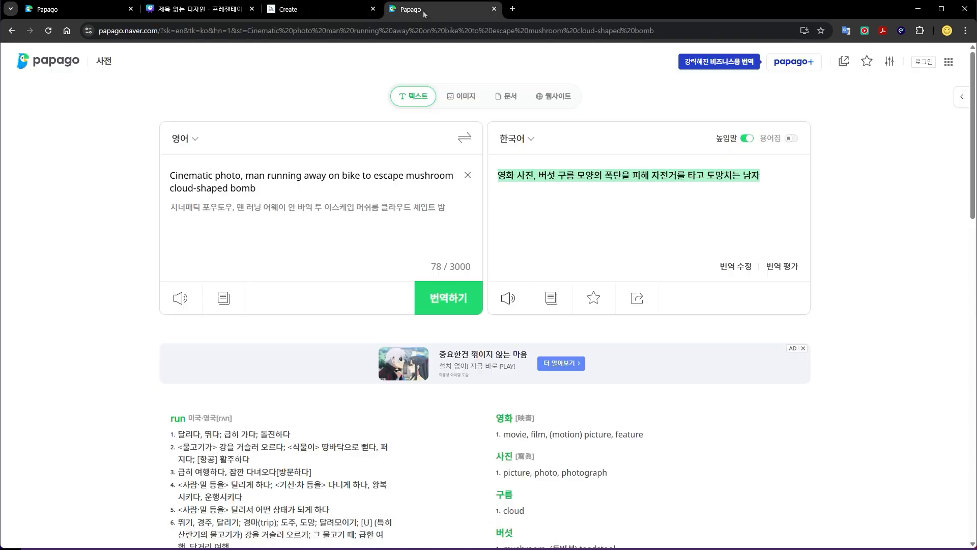
{"action": "left_click", "coordinate": [467, 175]}
{"action": "key", "text": "ctrl+v"}
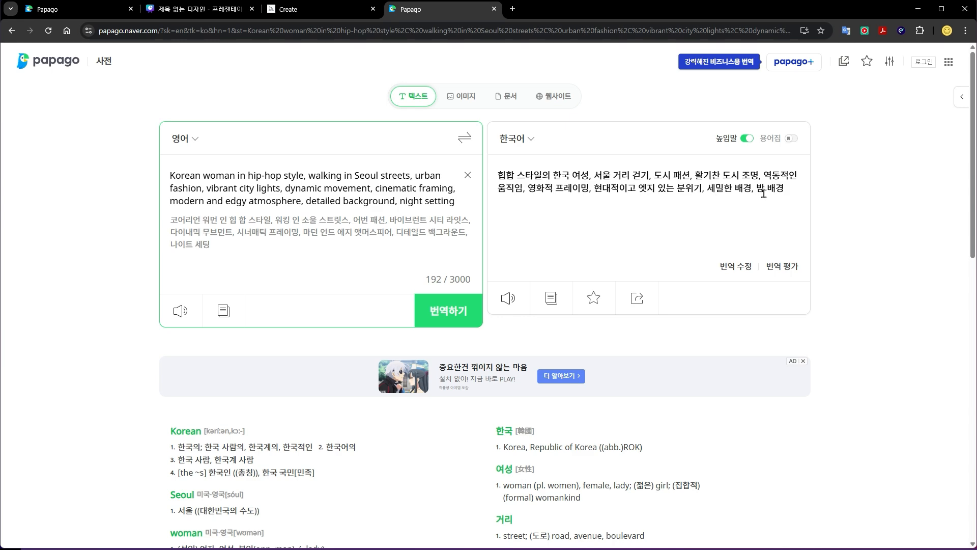
Return to Midjourney's Create page and check the personalization profiles and moodboards available for the prompt
{"action": "left_click", "coordinate": [302, 10]}
{"action": "key", "text": "Right"}
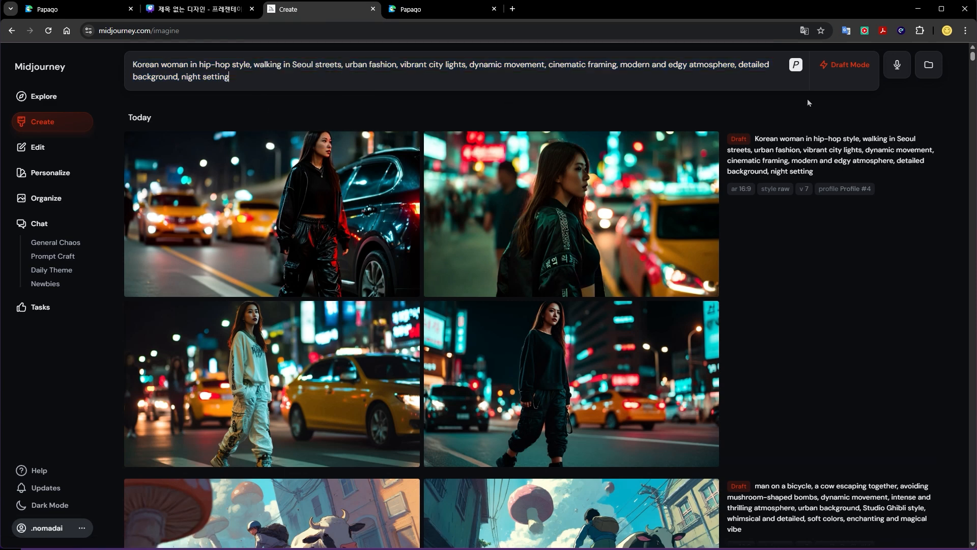
{"action": "left_click", "coordinate": [796, 65]}
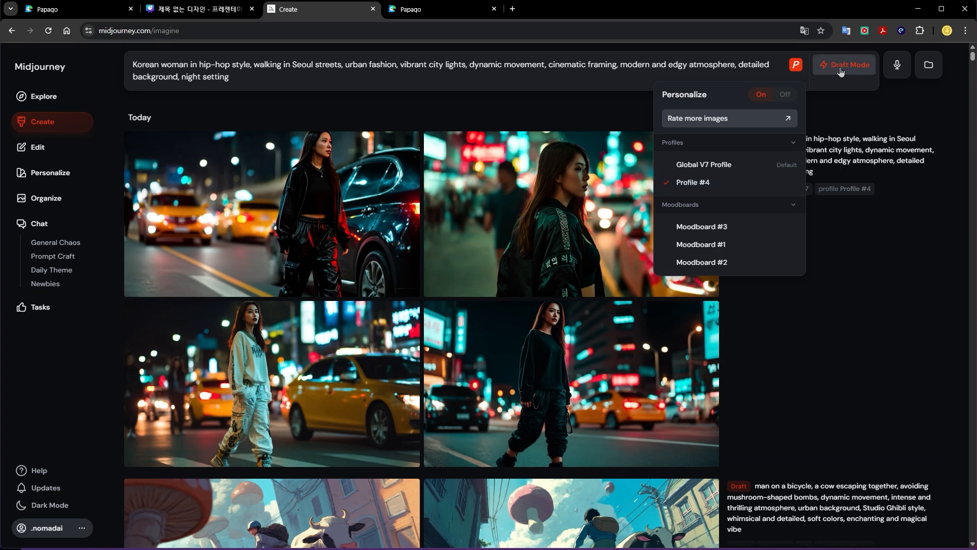
{"action": "left_click", "coordinate": [569, 88]}
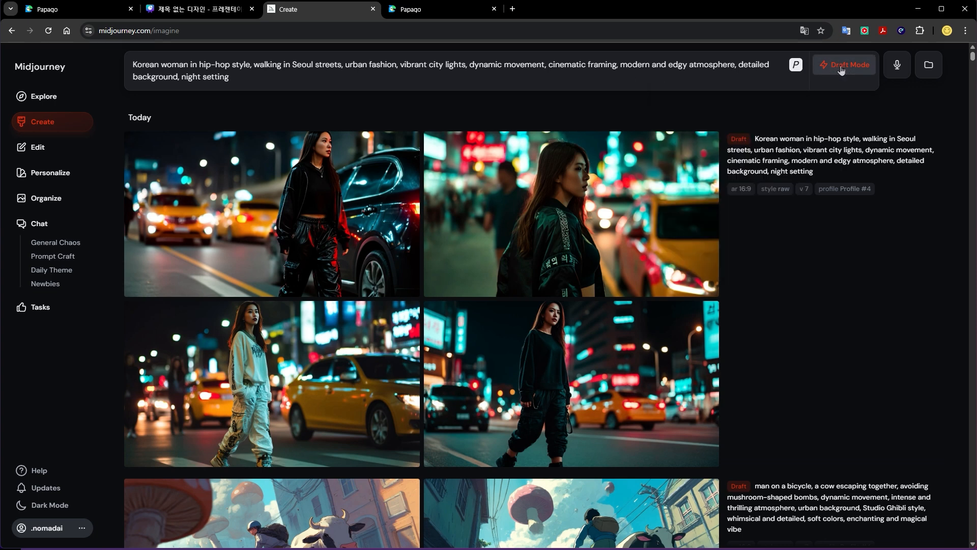
Turn off Draft Mode and submit the prompt "힙합스타일의 한국여성이 서울의 거리를 걷고 있는 시네마틱 사진을 그려줘" in place of the English text
{"action": "left_click_drag", "start_coordinate": [298, 74], "coordinate": [137, 65]}
{"action": "type", "text": "힙합스타일의 핸"}
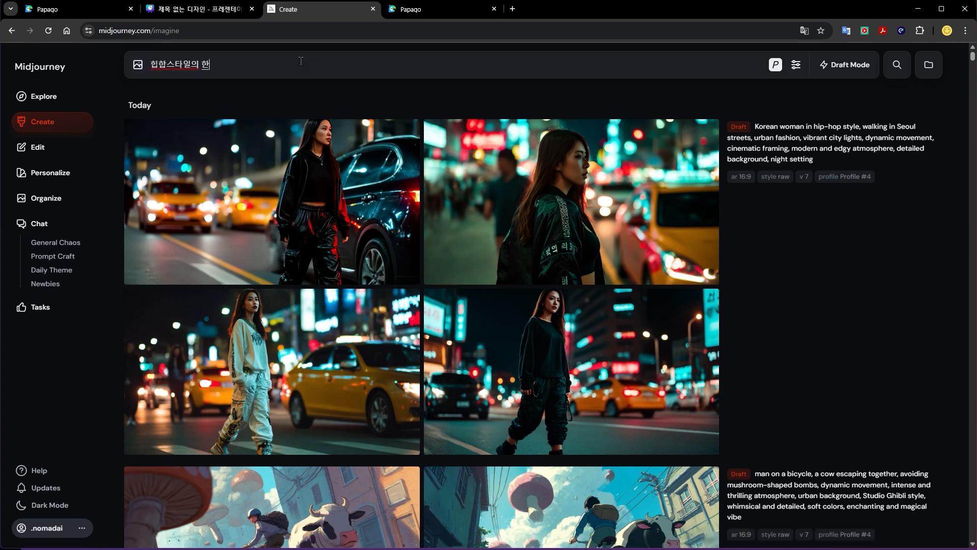
{"action": "type", "text": "국여성이 서울의 거리를 걷고 있다는 시네마틱 사진을 그려줘"}
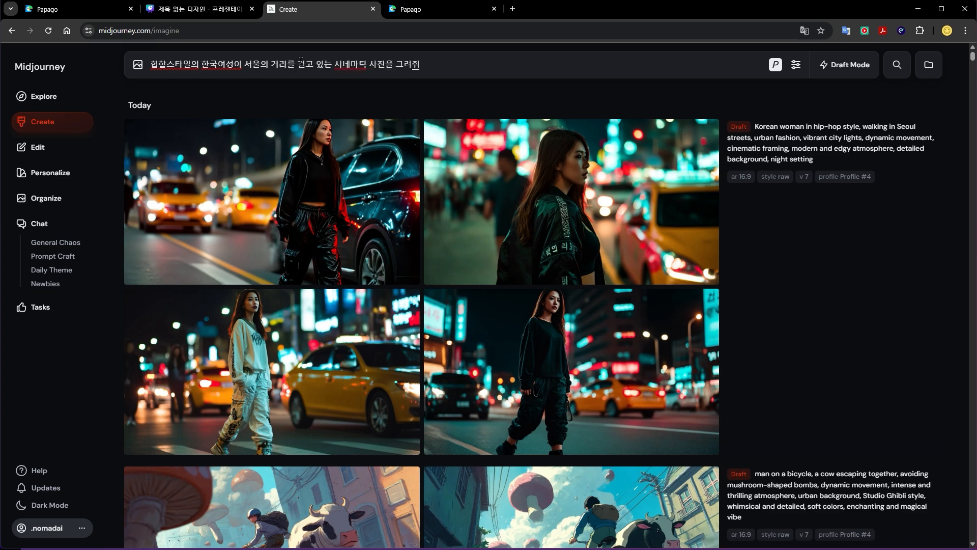
{"action": "key", "text": "Return"}
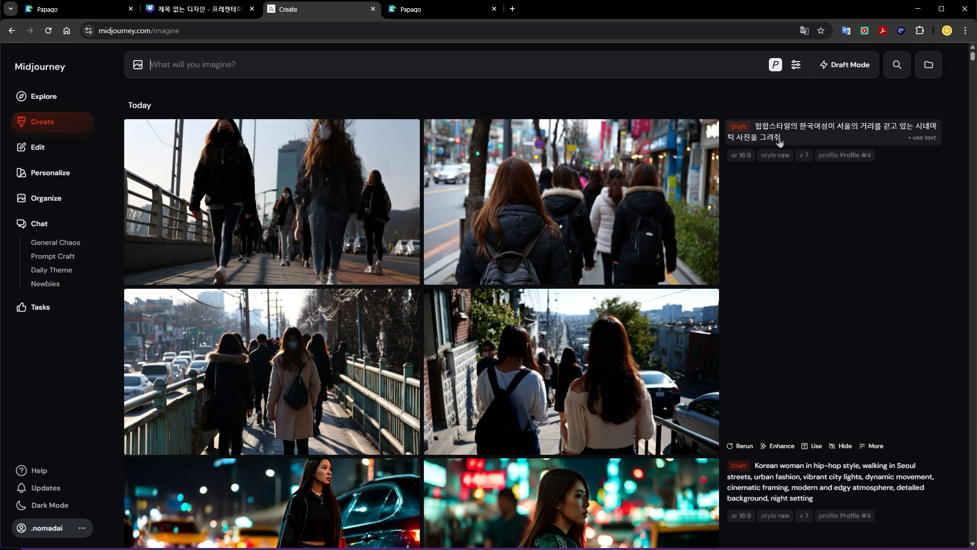
{"action": "left_click", "coordinate": [902, 139]}
{"action": "left_click_drag", "start_coordinate": [432, 66], "coordinate": [252, 57]}
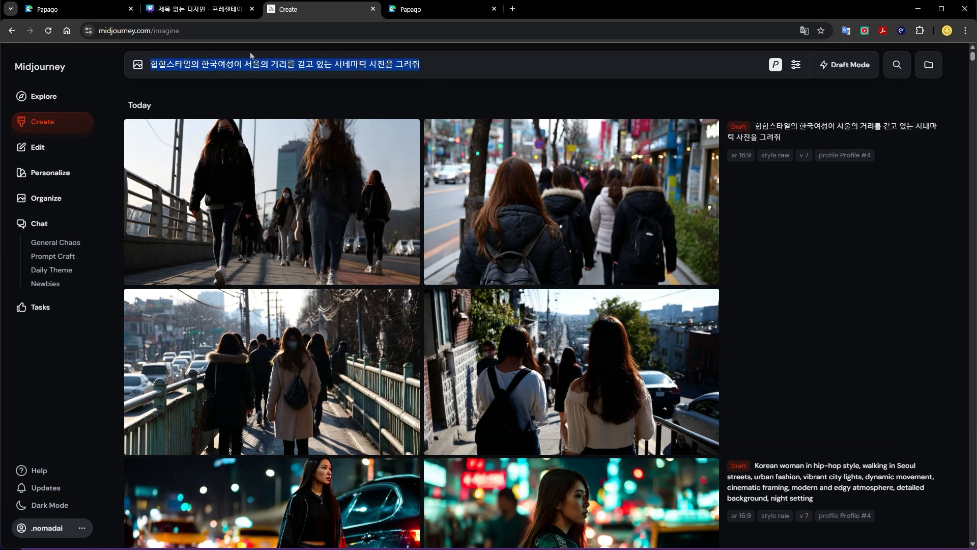
{"action": "key", "text": "BackSpace"}
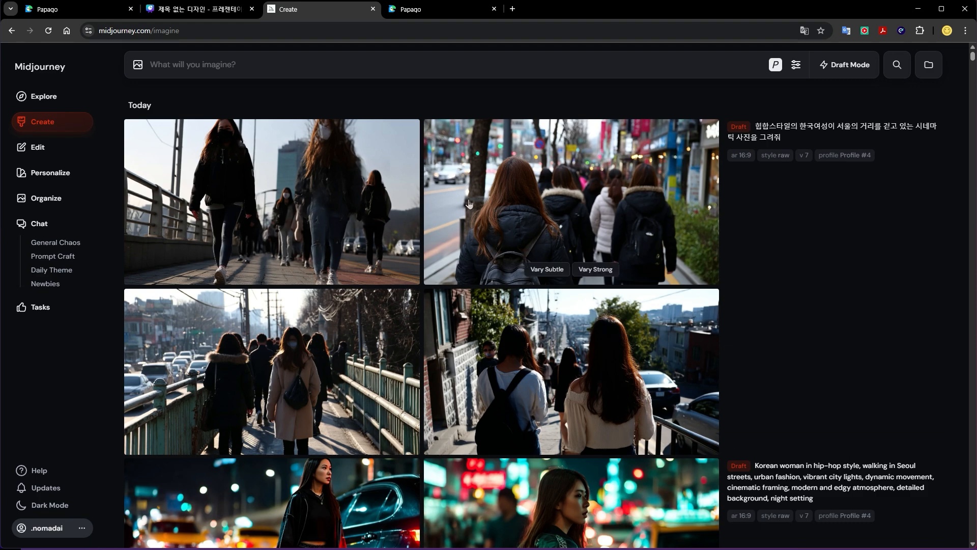
View all four newly generated images of the Korean-language Seoul street prompt at full size
{"action": "left_click", "coordinate": [310, 194]}
{"action": "scroll", "coordinate": [518, 297], "scroll_direction": "down", "scroll_amount": 1}
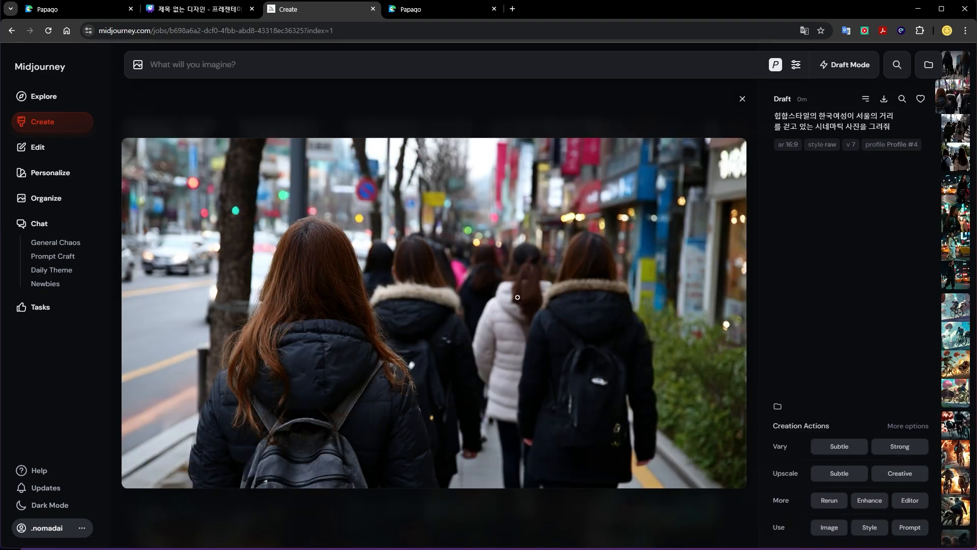
{"action": "scroll", "coordinate": [517, 298], "scroll_direction": "down", "scroll_amount": 1}
{"action": "scroll", "coordinate": [516, 296], "scroll_direction": "down", "scroll_amount": 1}
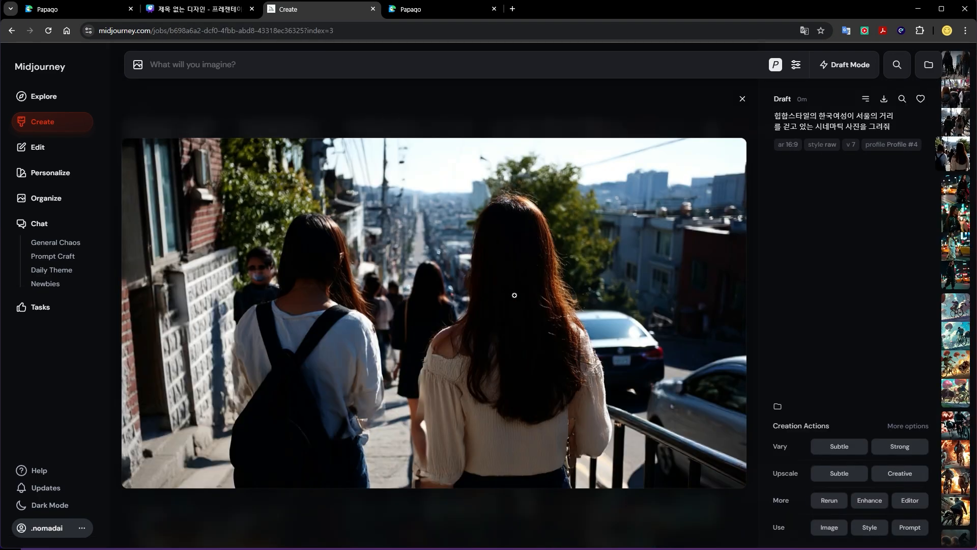
{"action": "key", "text": "Escape"}
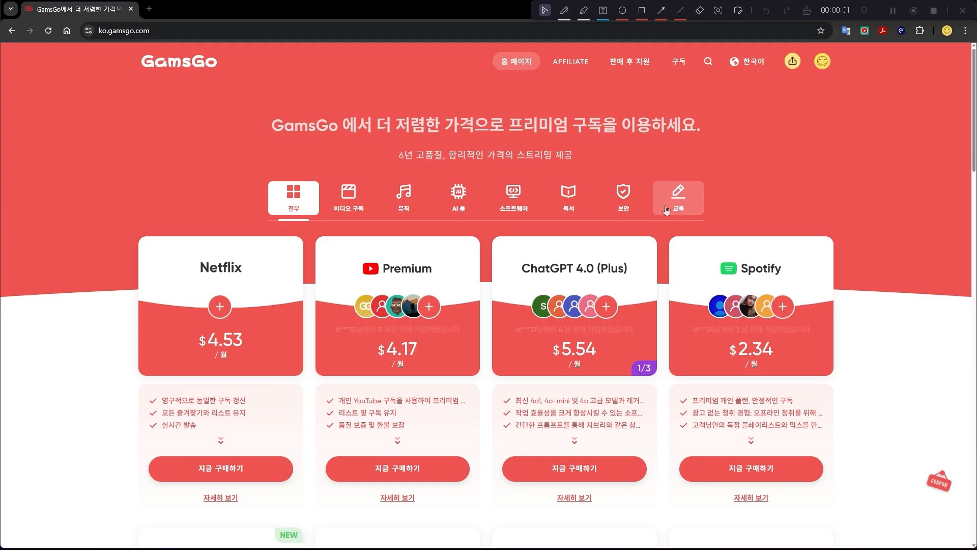
Find the Midjourney subscription among the offers on the GamsGo home page and open its details page
{"action": "scroll", "coordinate": [665, 209], "scroll_direction": "down", "scroll_amount": 5}
{"action": "scroll", "coordinate": [666, 210], "scroll_direction": "down", "scroll_amount": 7}
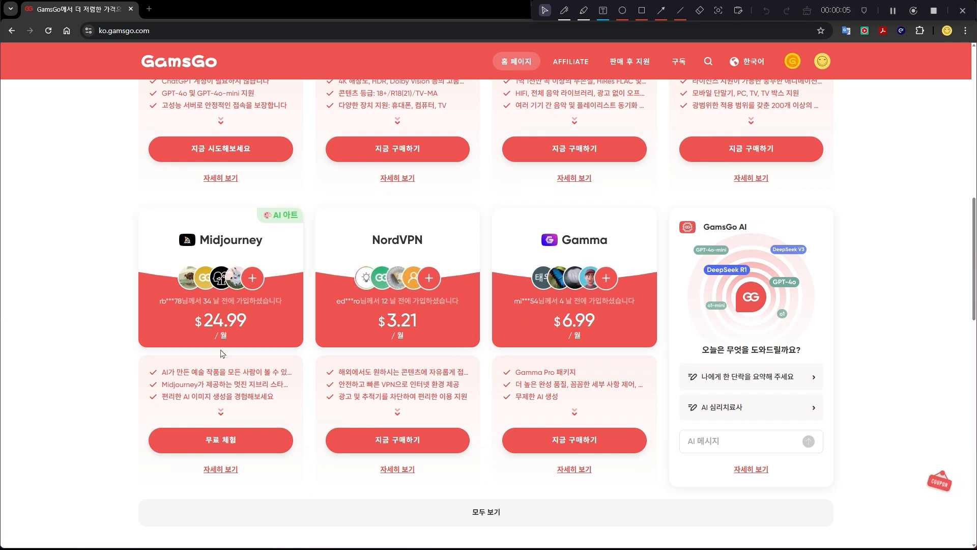
{"action": "scroll", "coordinate": [218, 372], "scroll_direction": "down", "scroll_amount": 2}
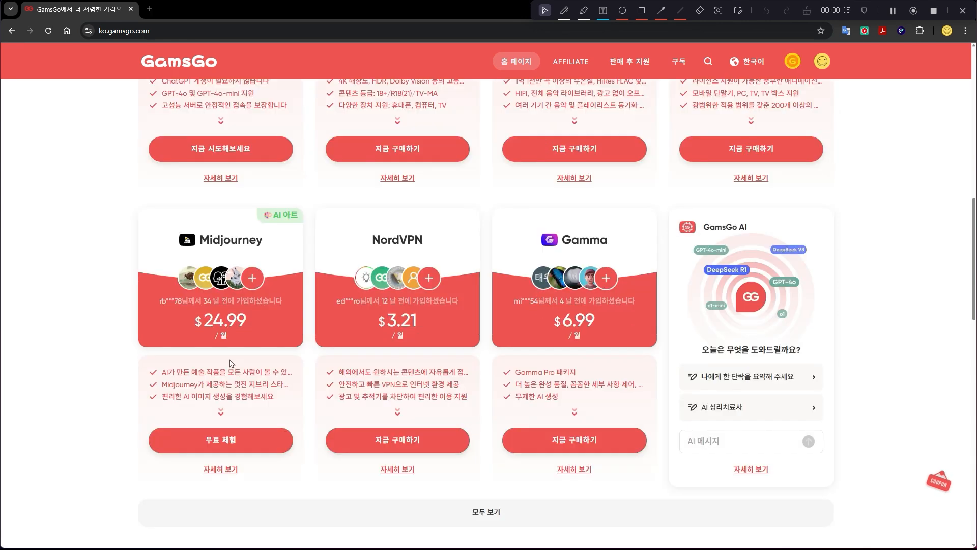
{"action": "scroll", "coordinate": [218, 373], "scroll_direction": "down", "scroll_amount": 2}
{"action": "left_click", "coordinate": [219, 367]}
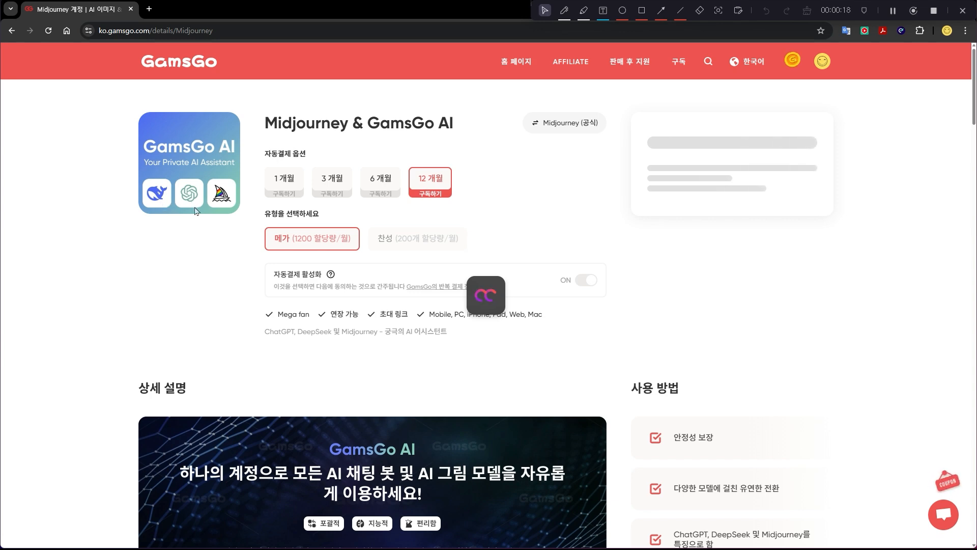
Choose the 3-month automatic payment option for the Midjourney & GamsGo AI plan and open the promo code entry
{"action": "left_click", "coordinate": [334, 184]}
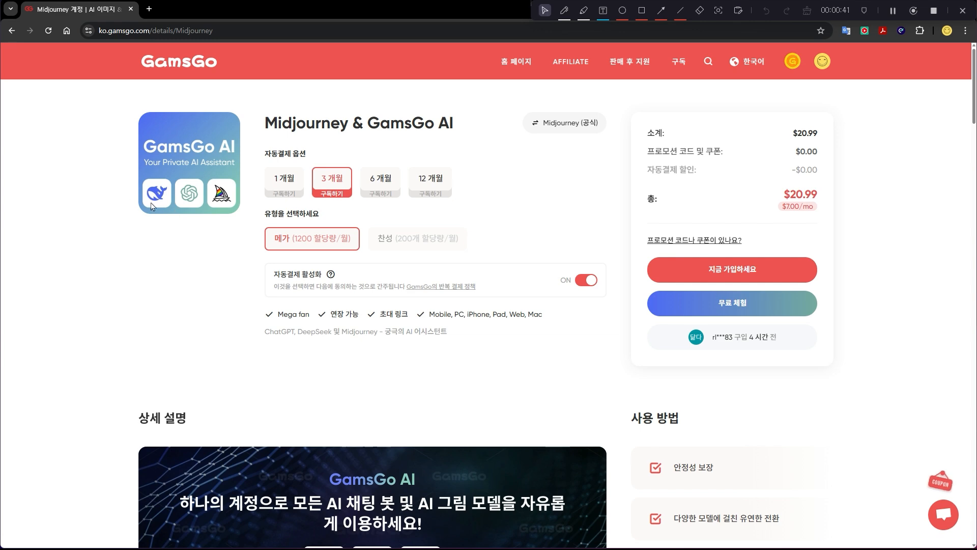
{"action": "scroll", "coordinate": [370, 270], "scroll_direction": "down", "scroll_amount": 1}
{"action": "scroll", "coordinate": [369, 270], "scroll_direction": "down", "scroll_amount": 6}
{"action": "scroll", "coordinate": [369, 270], "scroll_direction": "up", "scroll_amount": 7}
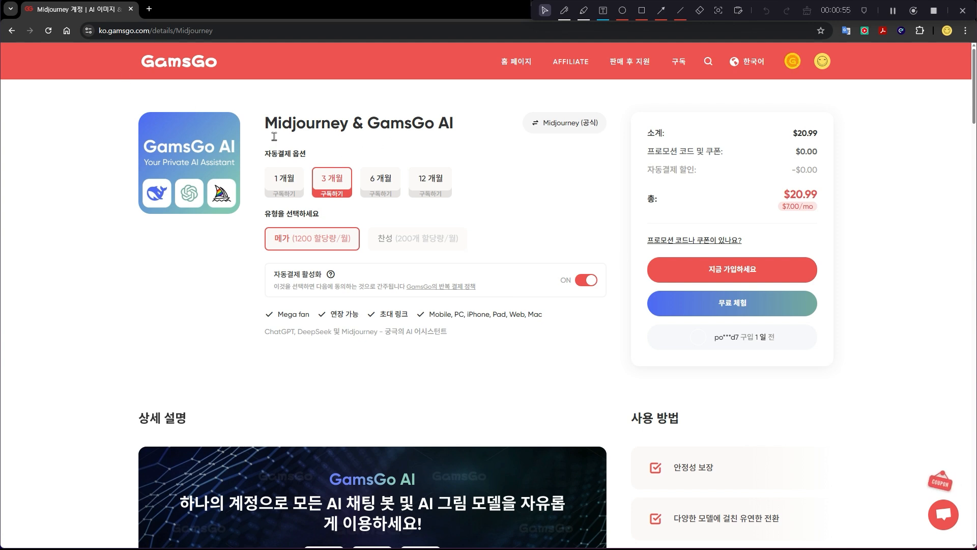
{"action": "left_click", "coordinate": [699, 241]}
{"action": "left_click", "coordinate": [683, 289]}
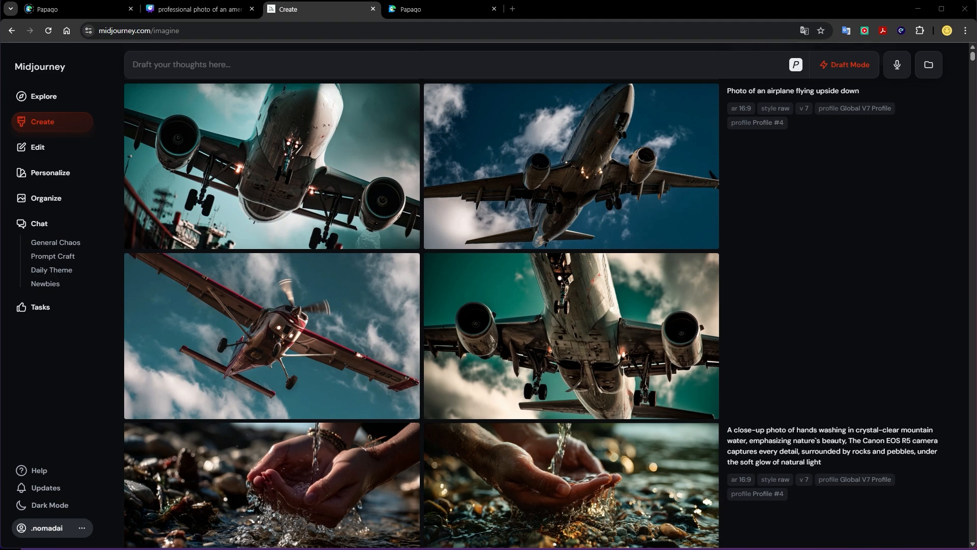
Switch to Midjourney and view the second, third and fourth images of the "Photo of an airplane flying upside down" prompt at full size
{"action": "left_click", "coordinate": [570, 240]}
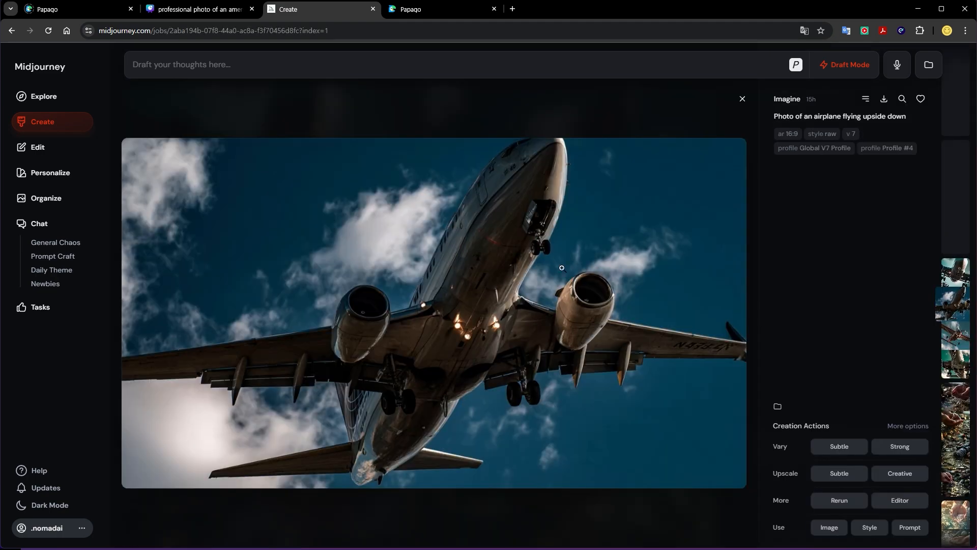
{"action": "key", "text": "Right"}
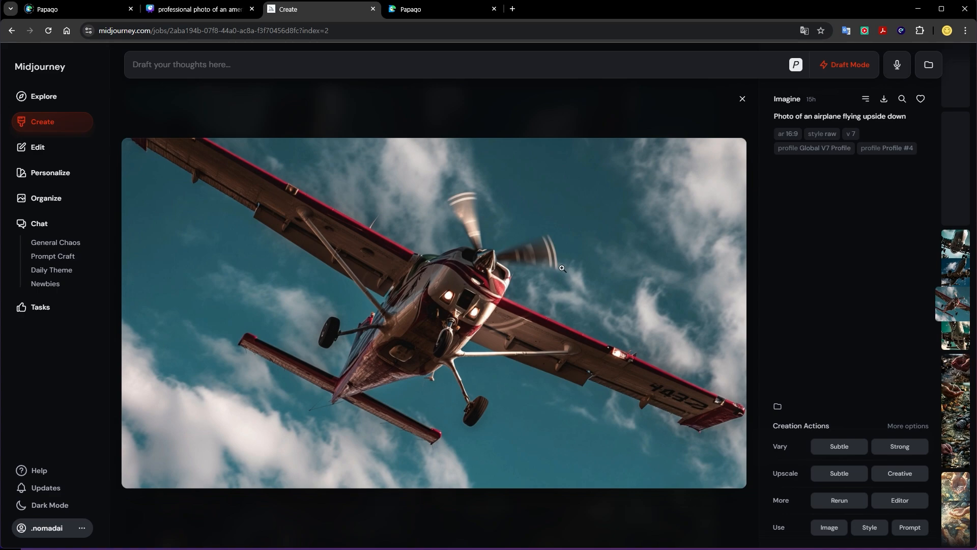
{"action": "key", "text": "Right"}
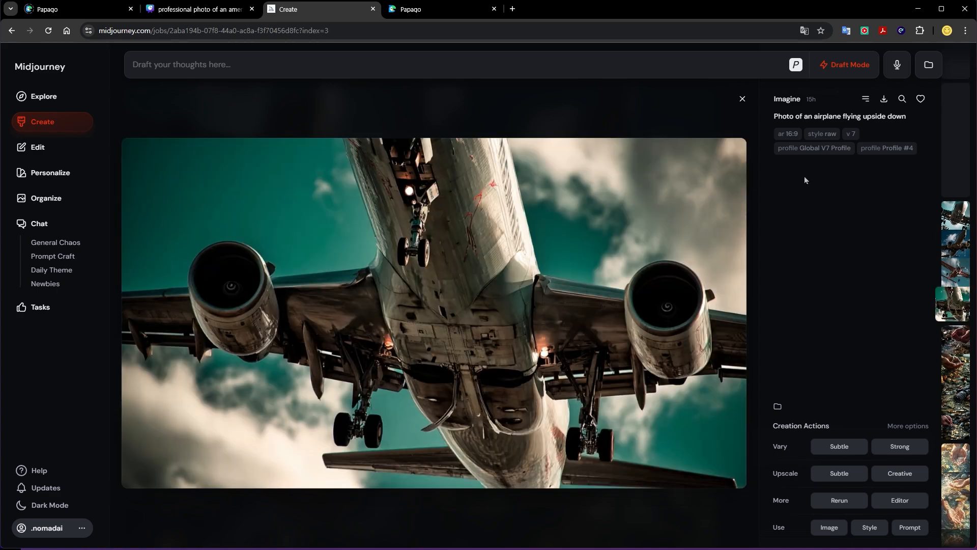